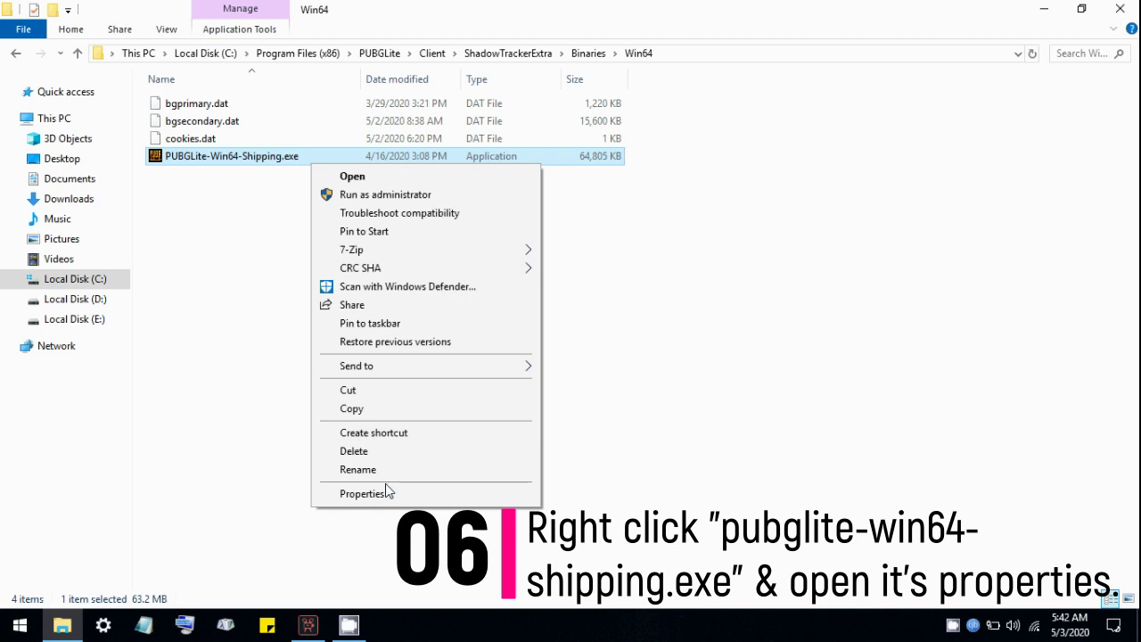
- Disable fullscreen optimizations in the compatibility properties of PUBGLite-Win64-Shipping.exe
{"action": "left_click", "coordinate": [387, 493]}
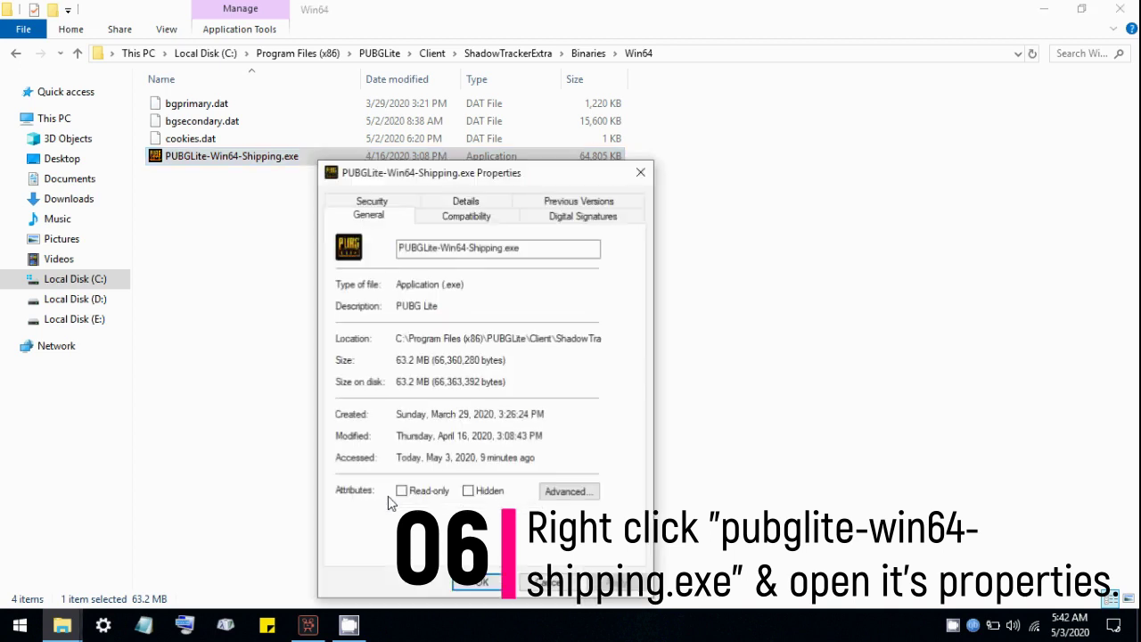
{"action": "left_click", "coordinate": [455, 215]}
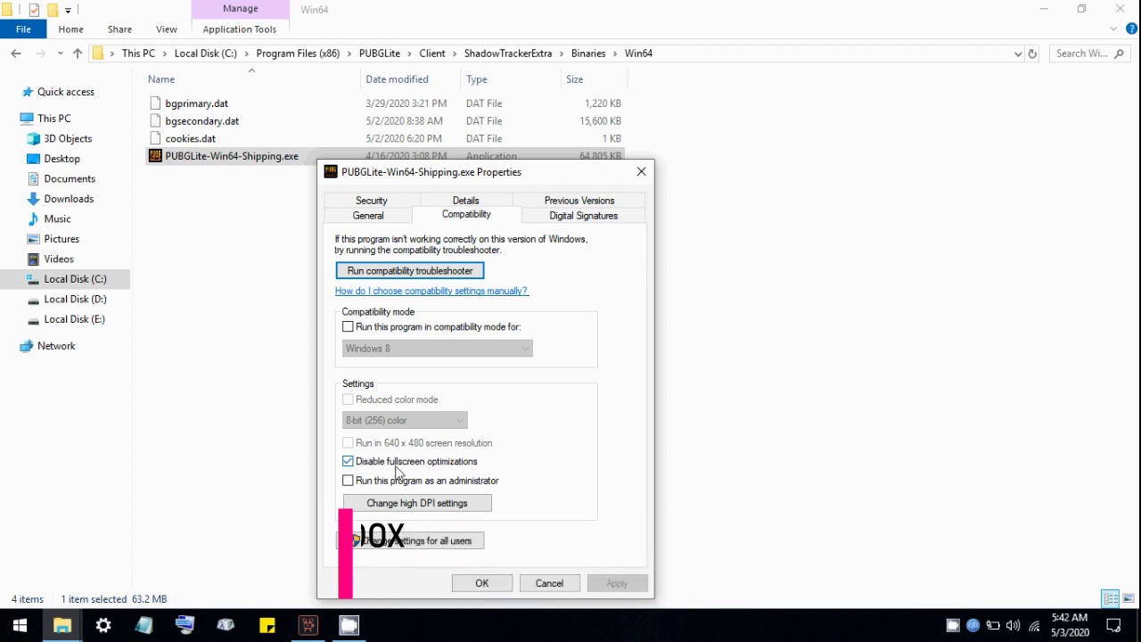
{"action": "left_click", "coordinate": [481, 583]}
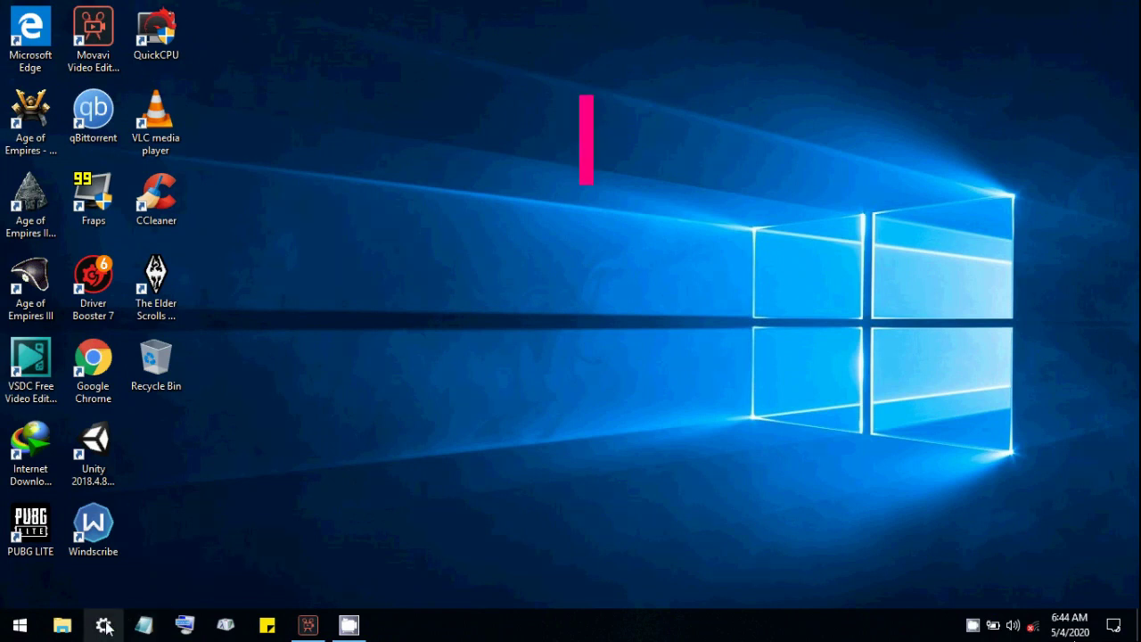
- In the Windows gaming graphics settings, add PUBGLite-Win64-Shipping.exe as a classic app and set its graphics preference to High performance
{"action": "left_click", "coordinate": [105, 627]}
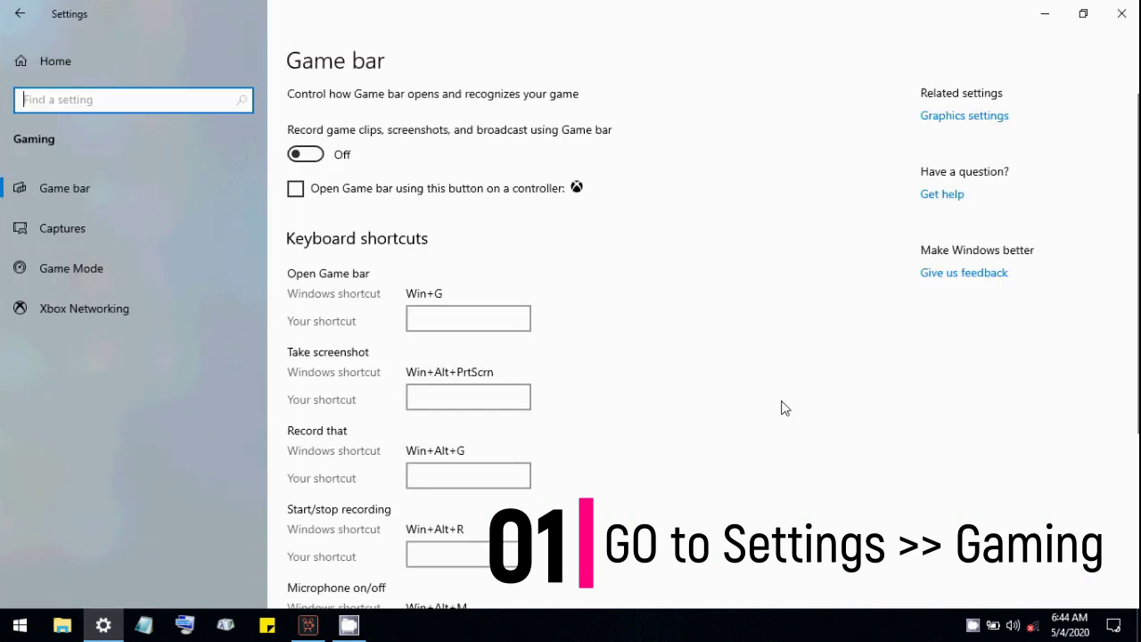
{"action": "left_click", "coordinate": [160, 265]}
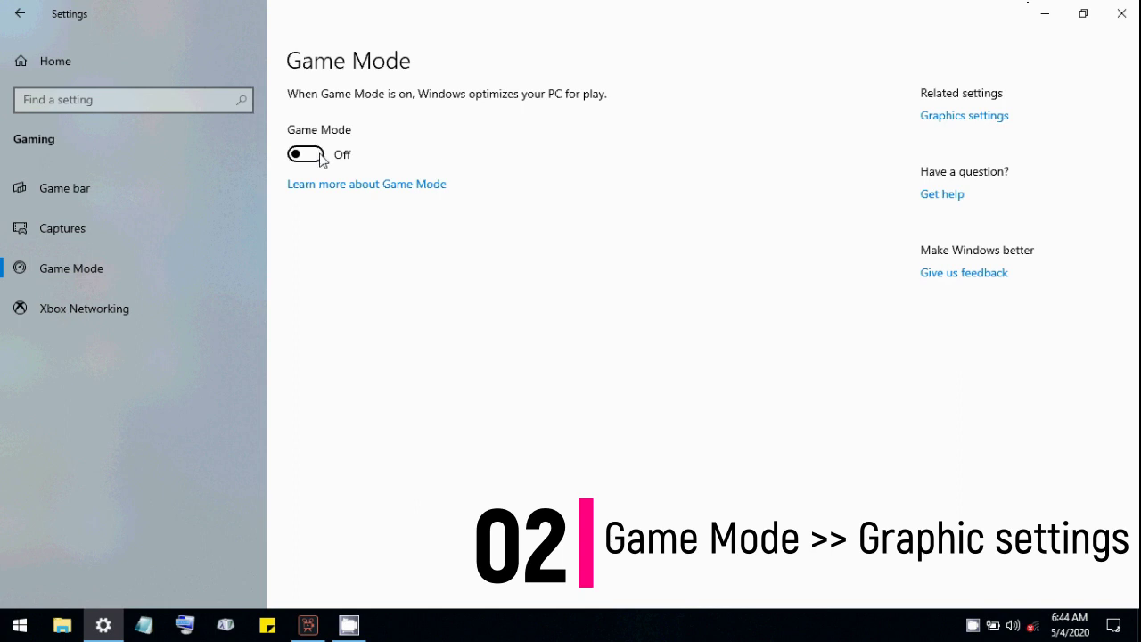
{"action": "left_click", "coordinate": [985, 120]}
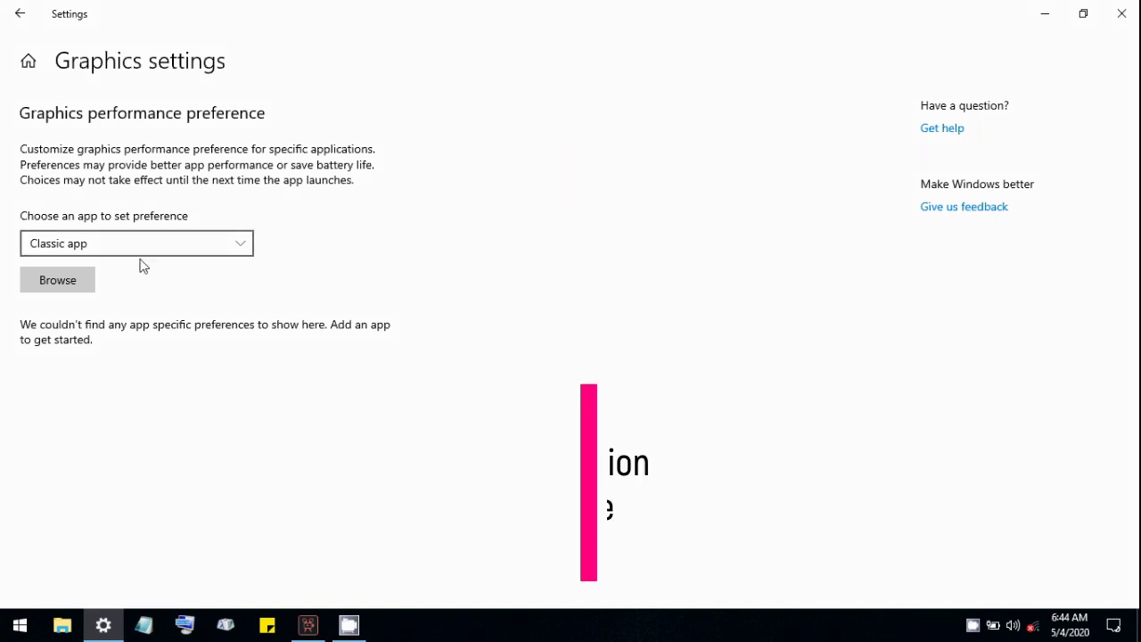
{"action": "left_click", "coordinate": [78, 282]}
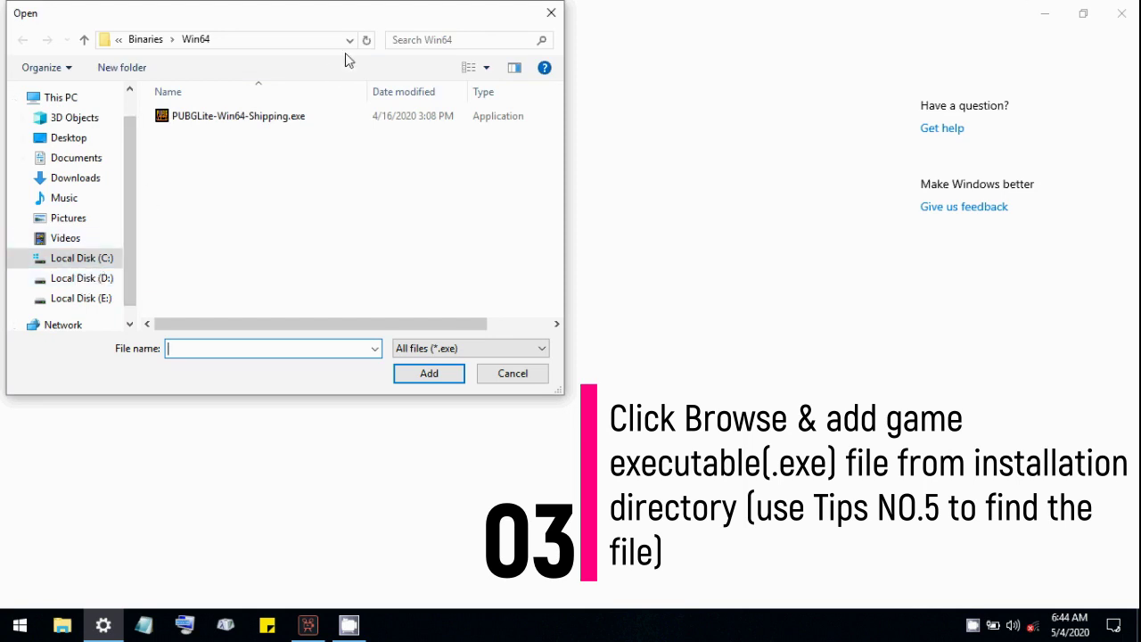
{"action": "left_click_drag", "start_coordinate": [348, 26], "coordinate": [594, 84]}
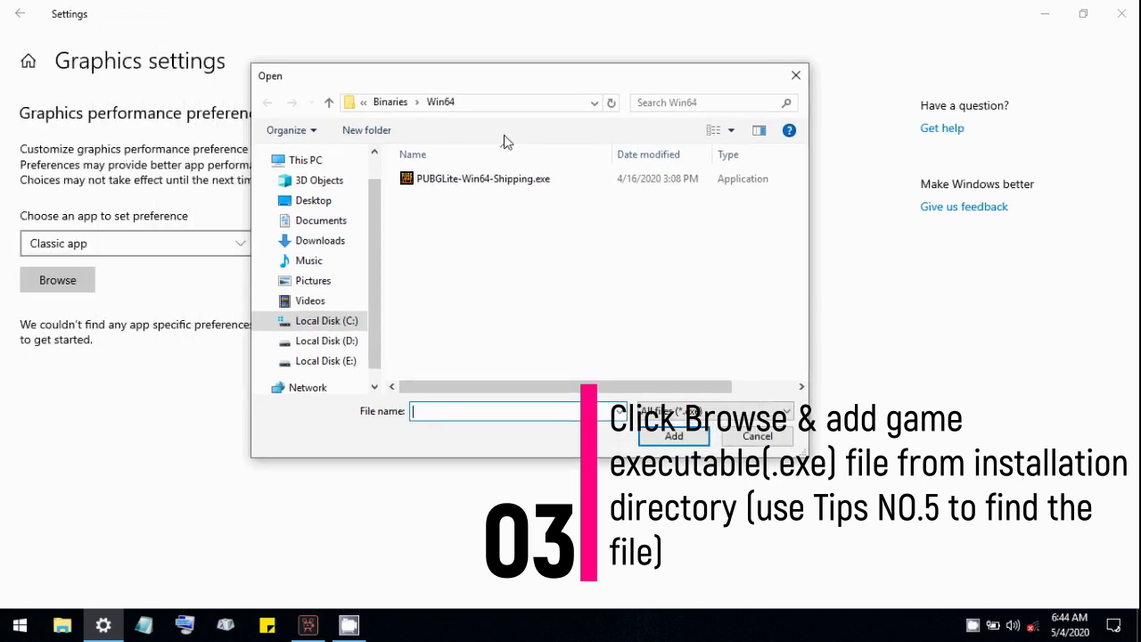
{"action": "left_click", "coordinate": [462, 183]}
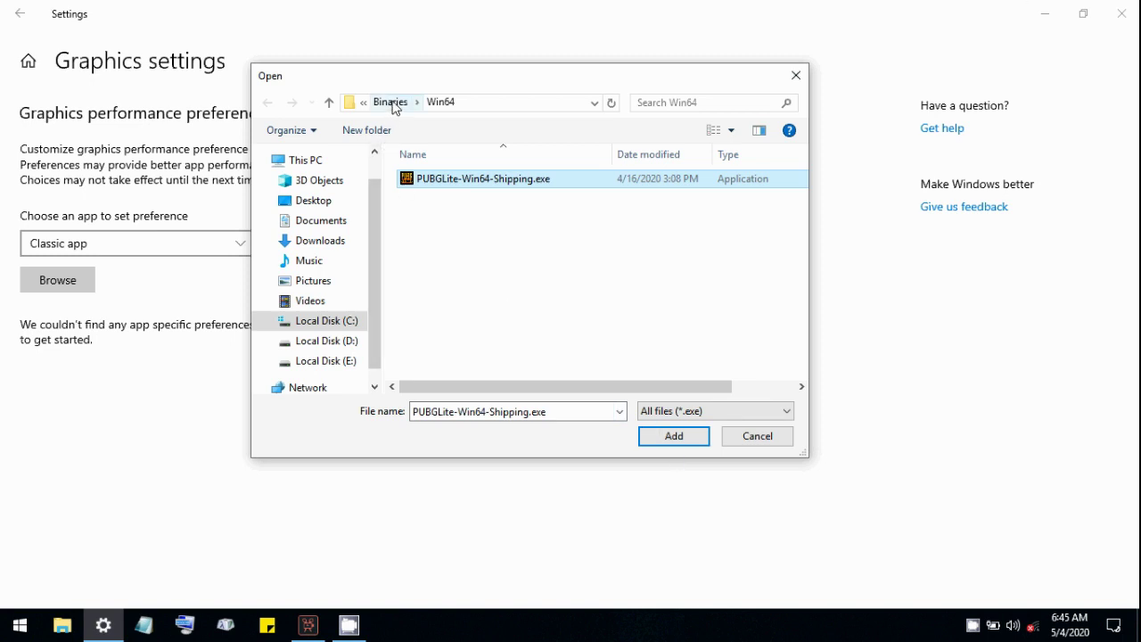
{"action": "left_click", "coordinate": [674, 436]}
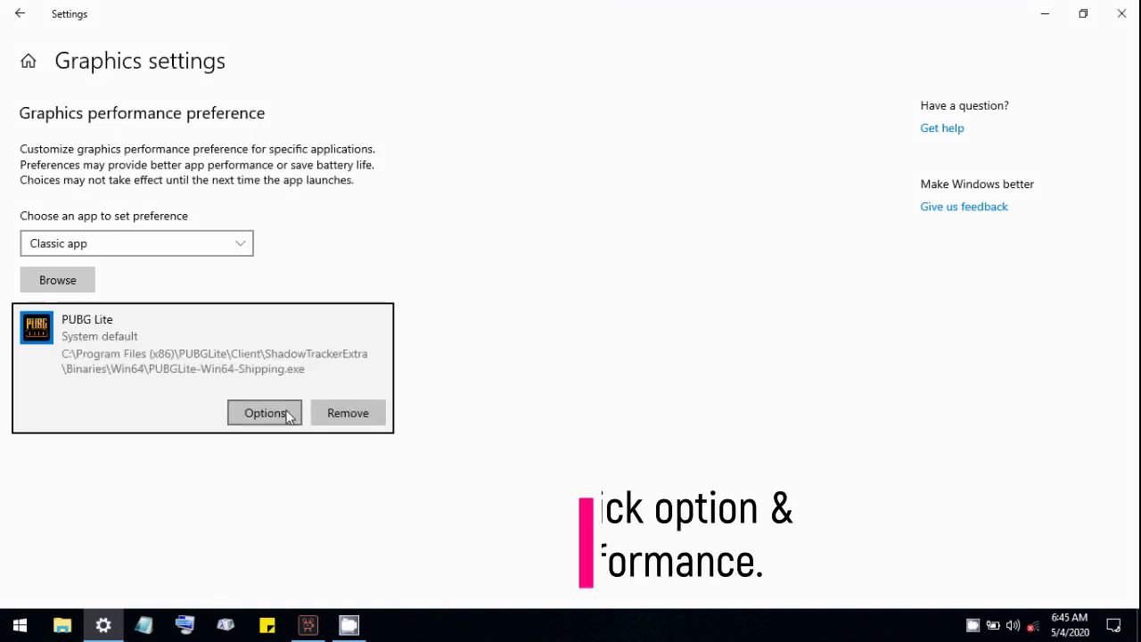
{"action": "left_click", "coordinate": [261, 411]}
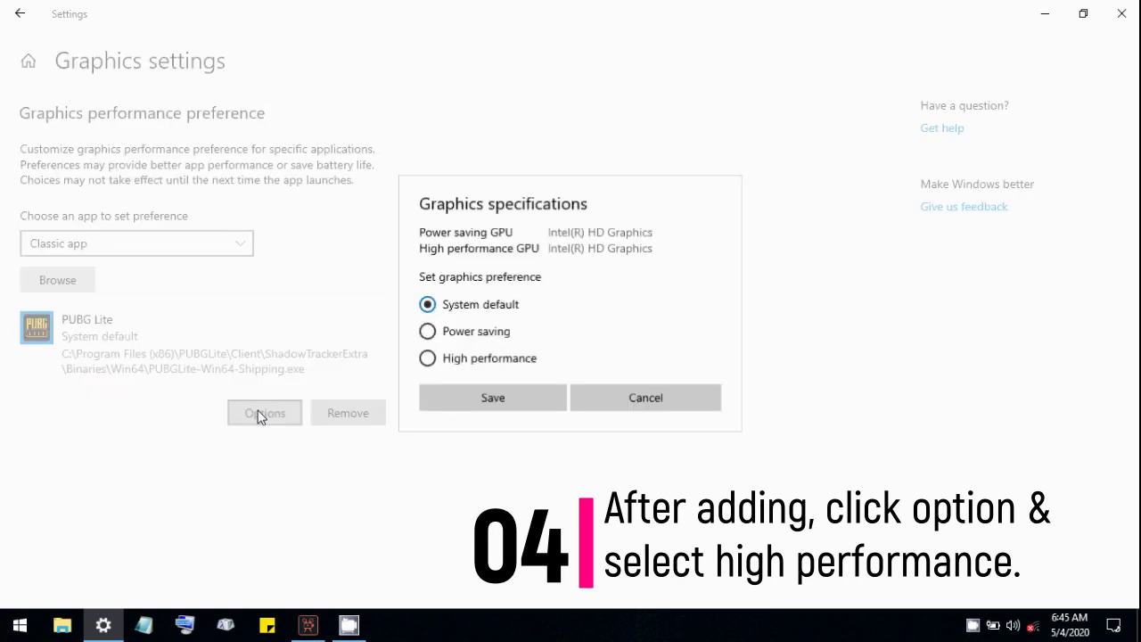
{"action": "left_click", "coordinate": [495, 401]}
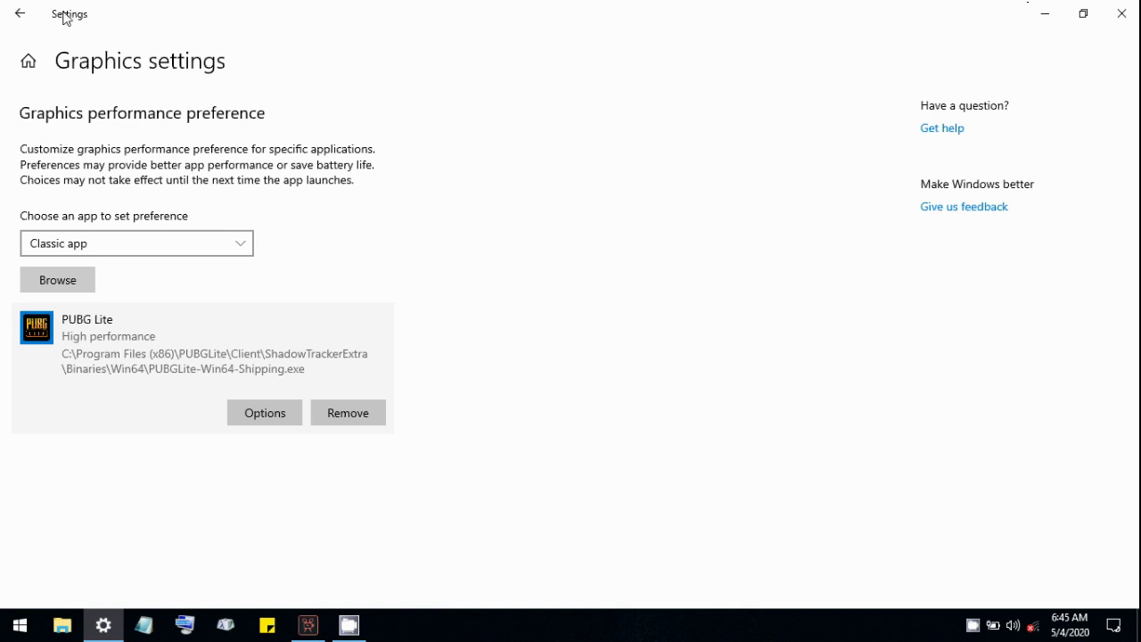
- Return to the Game Mode settings and switch Game Mode on
{"action": "left_click", "coordinate": [26, 15]}
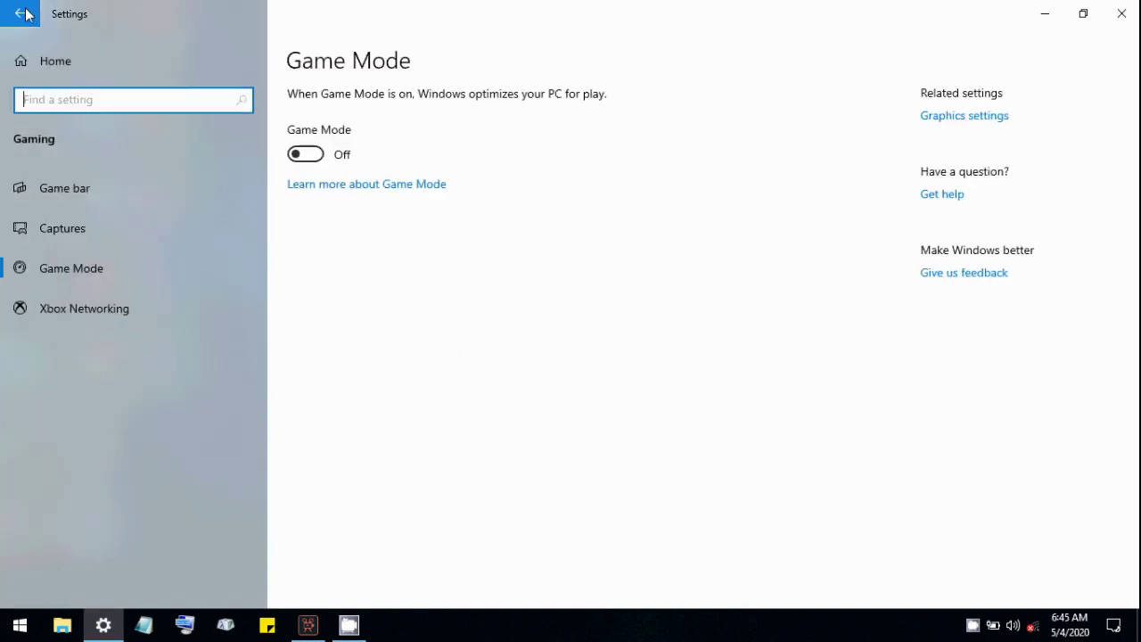
{"action": "left_click", "coordinate": [308, 155]}
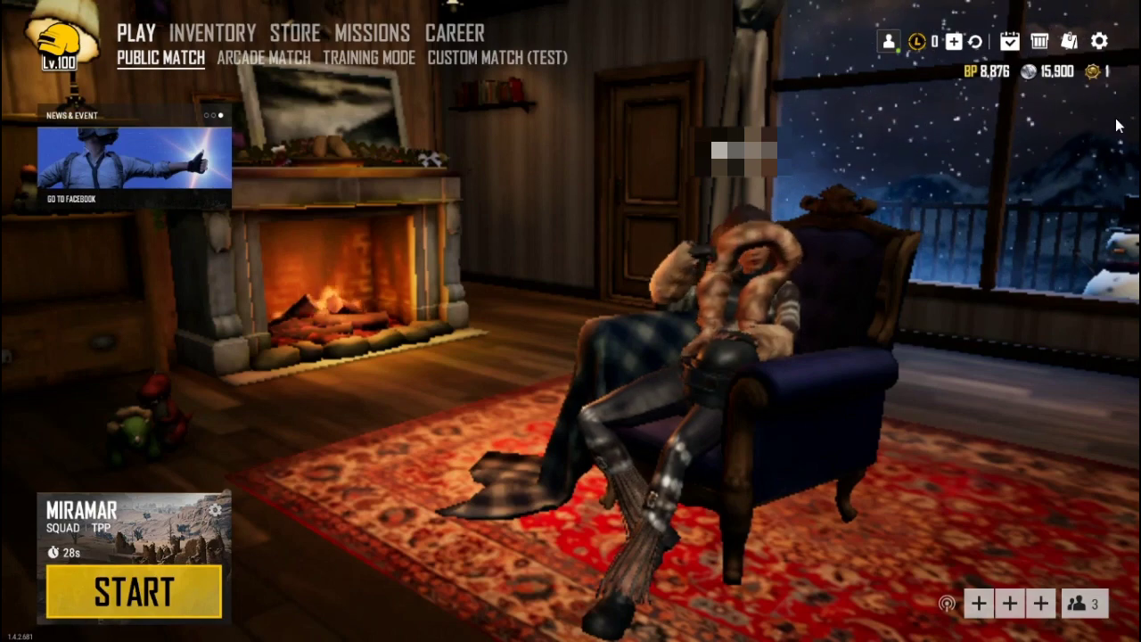
- In PUBG Lite, examine the graphics settings, including display mode, Render Scale and overall quality, and return to the lobby
{"action": "key", "text": "Escape"}
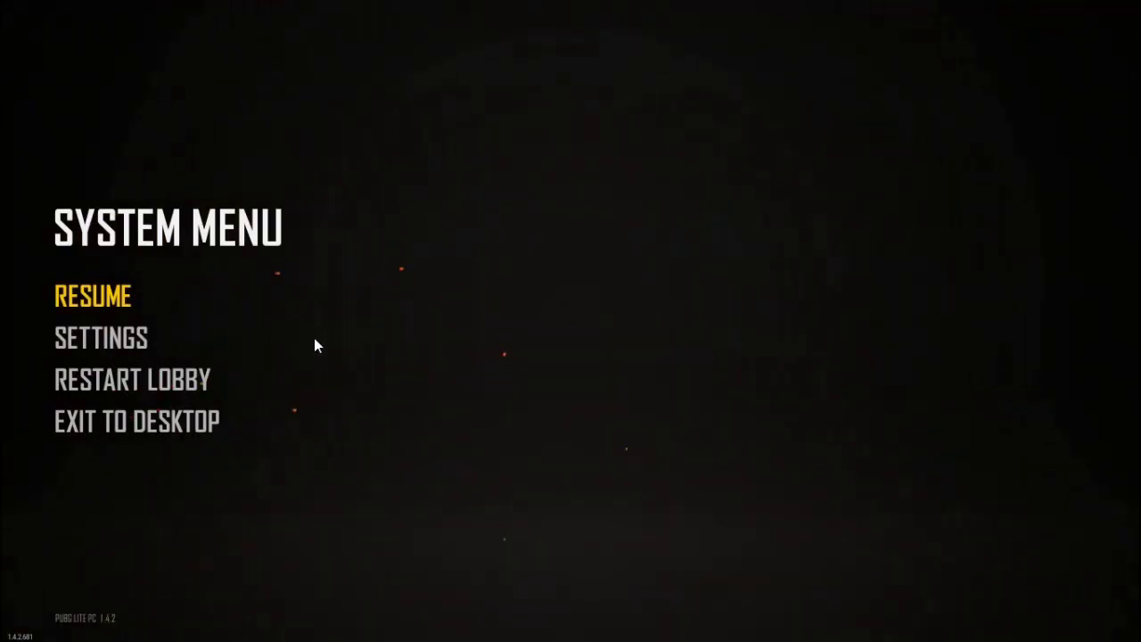
{"action": "left_click", "coordinate": [149, 337]}
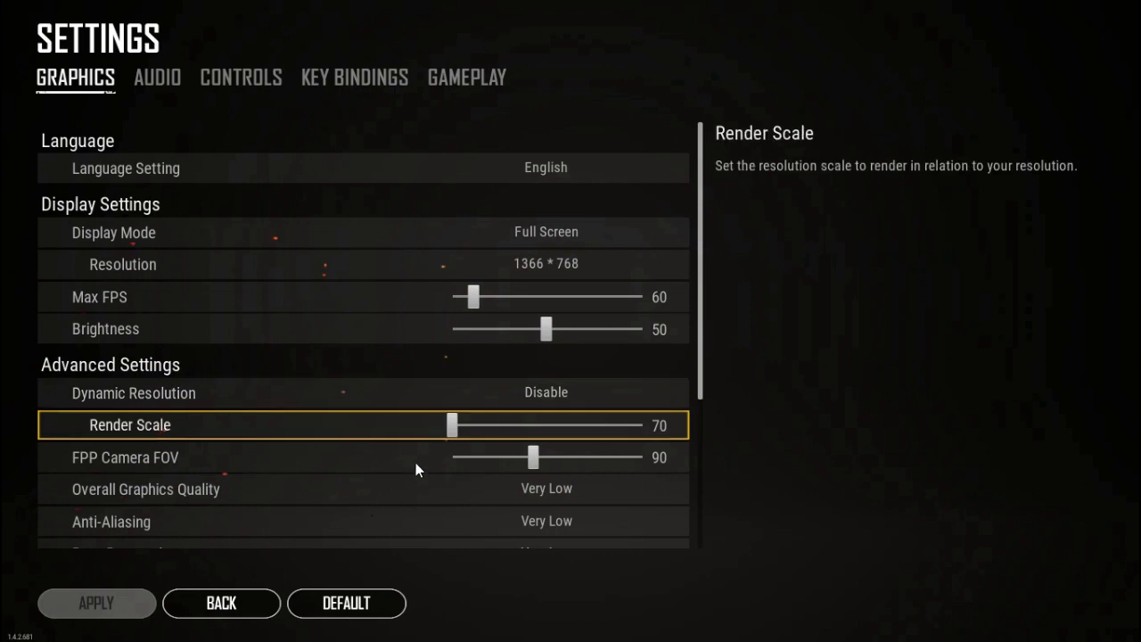
{"action": "left_click", "coordinate": [256, 604]}
{"action": "left_click", "coordinate": [125, 295]}
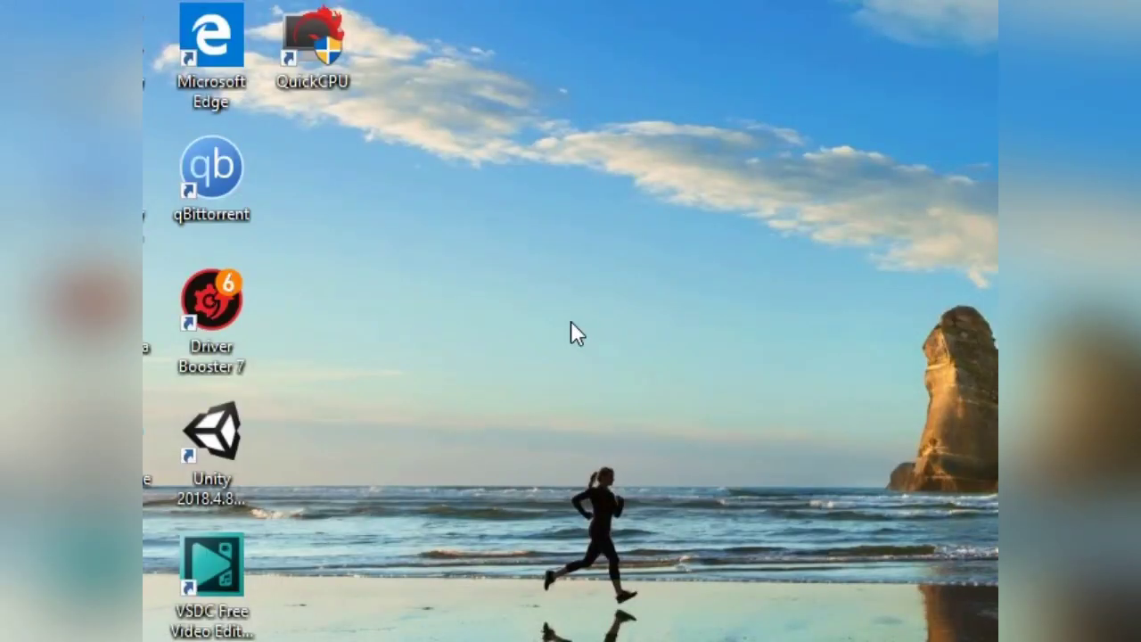
{"action": "right_click", "coordinate": [571, 322]}
{"action": "left_click", "coordinate": [573, 327]}
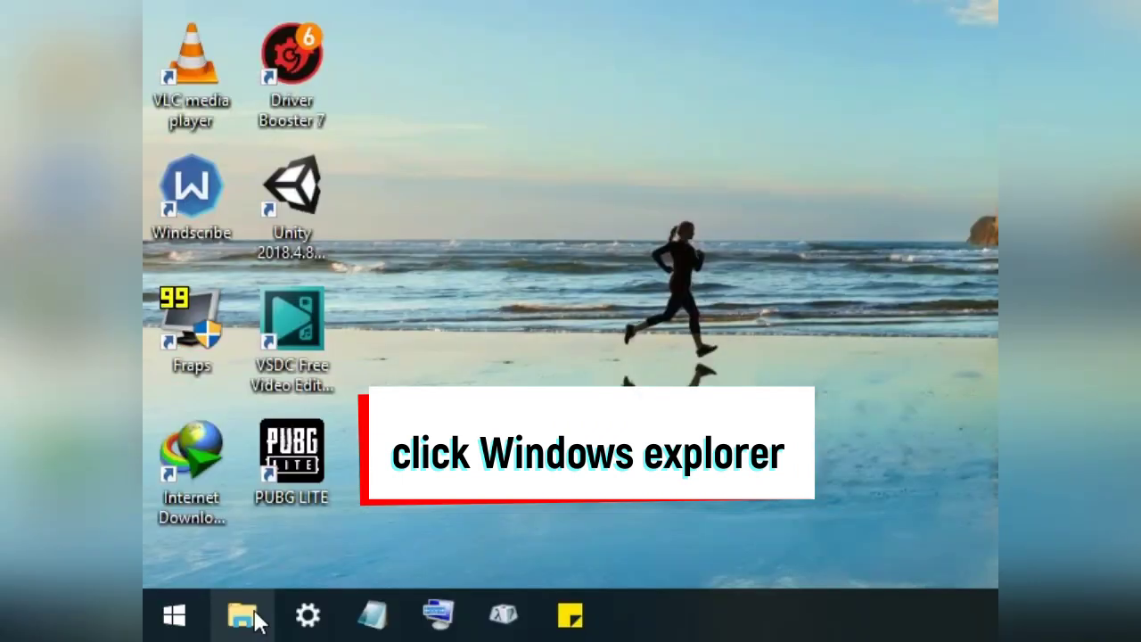
- Open File Explorer and turn on the display of hidden items
{"action": "left_click", "coordinate": [244, 616]}
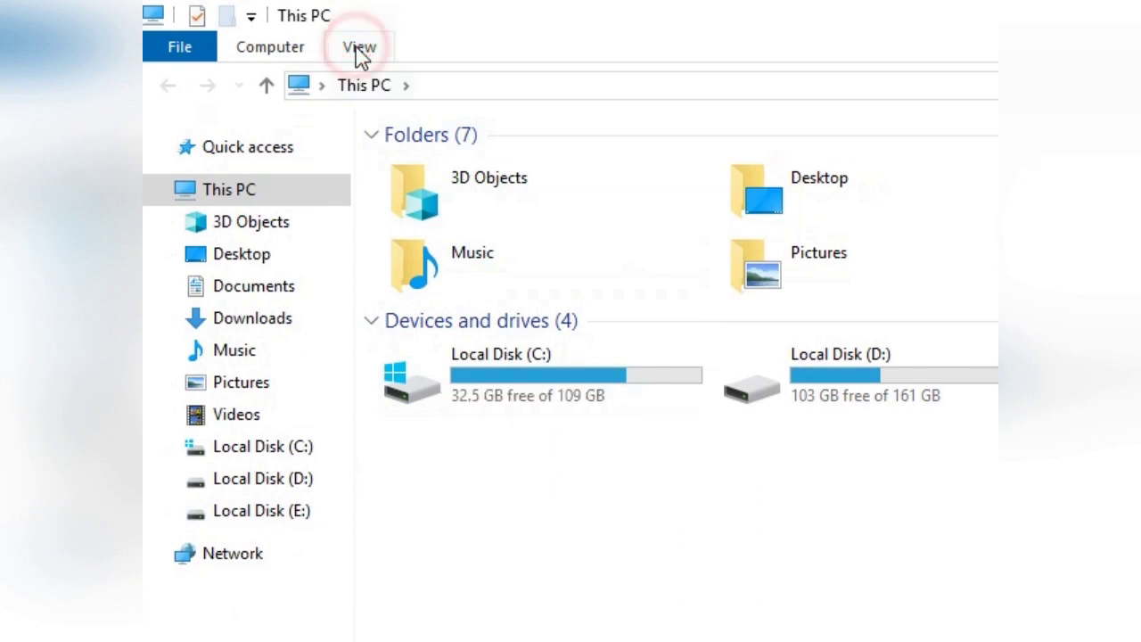
{"action": "left_click", "coordinate": [359, 49]}
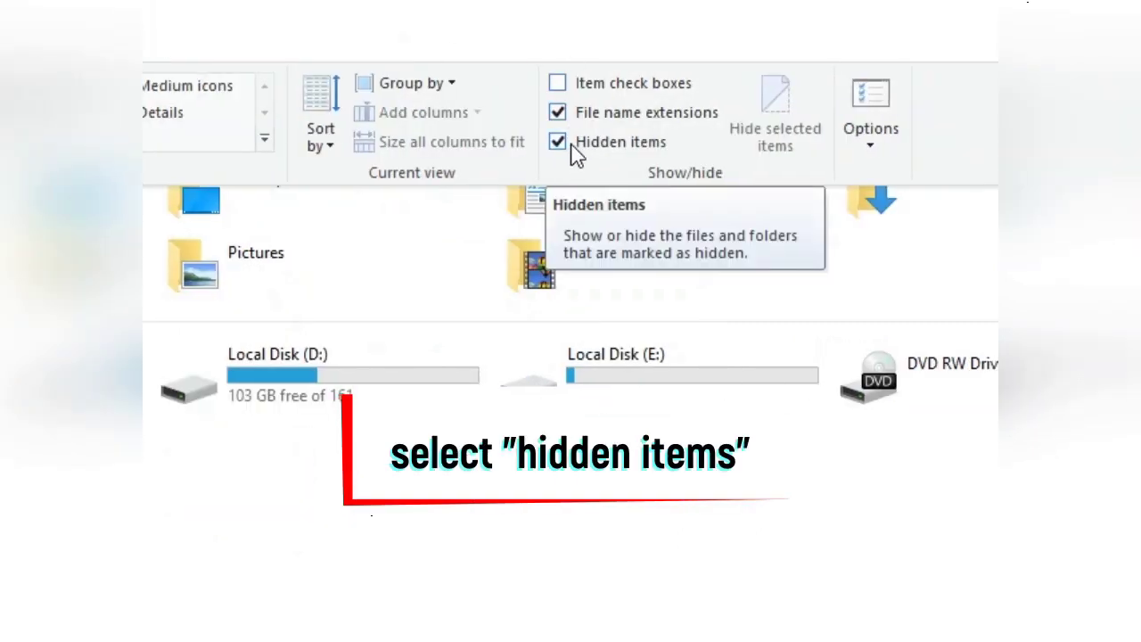
{"action": "left_click", "coordinate": [558, 142]}
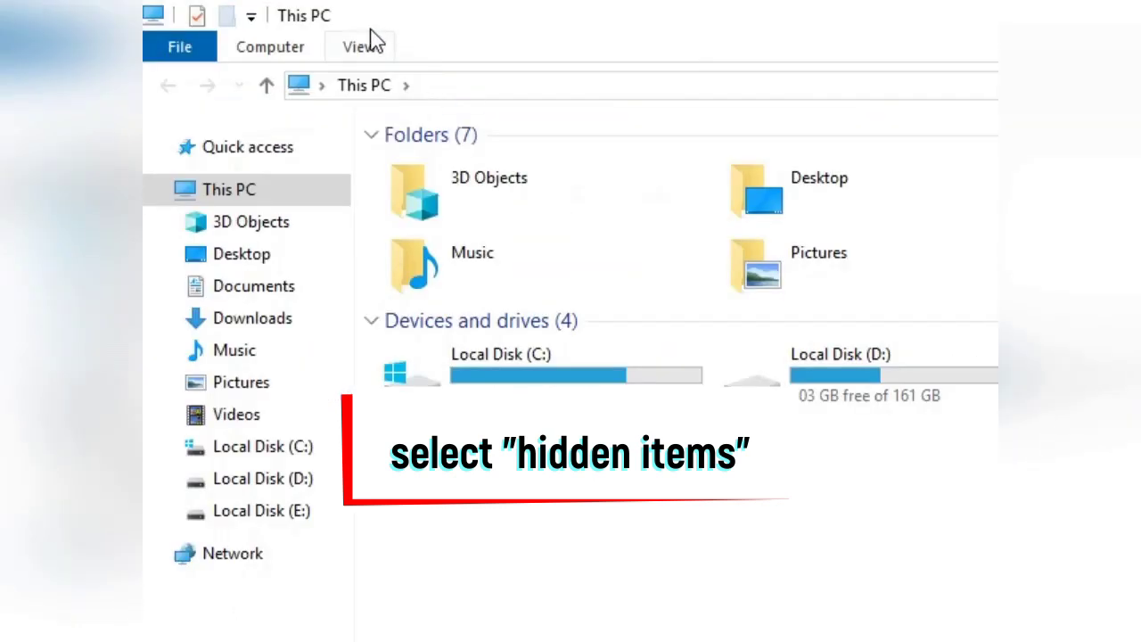
{"action": "left_click", "coordinate": [369, 45]}
{"action": "left_click", "coordinate": [570, 145]}
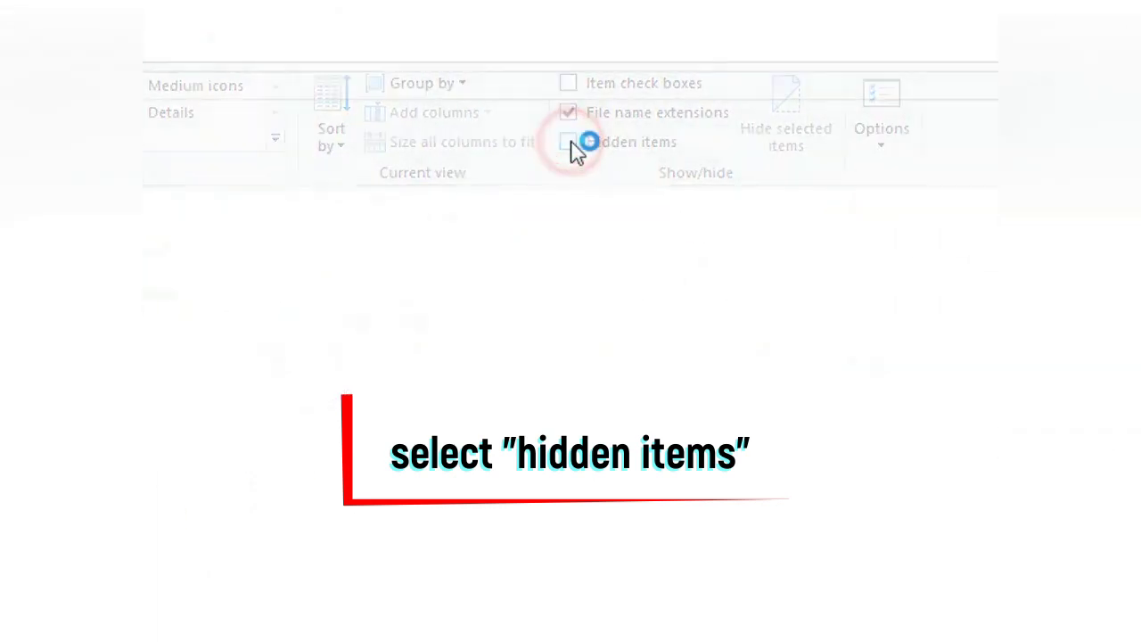
{"action": "left_click", "coordinate": [374, 49]}
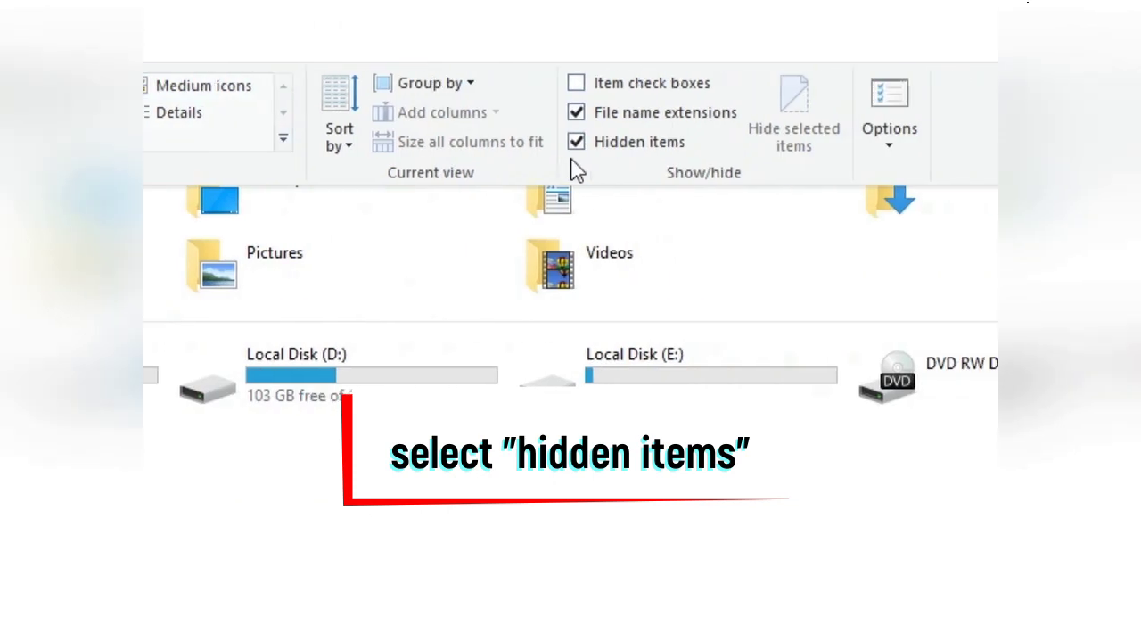
- Open the account's own profile folder inside Users on Local Disk (C:)
{"action": "left_click", "coordinate": [571, 330]}
{"action": "double_click", "coordinate": [570, 331]}
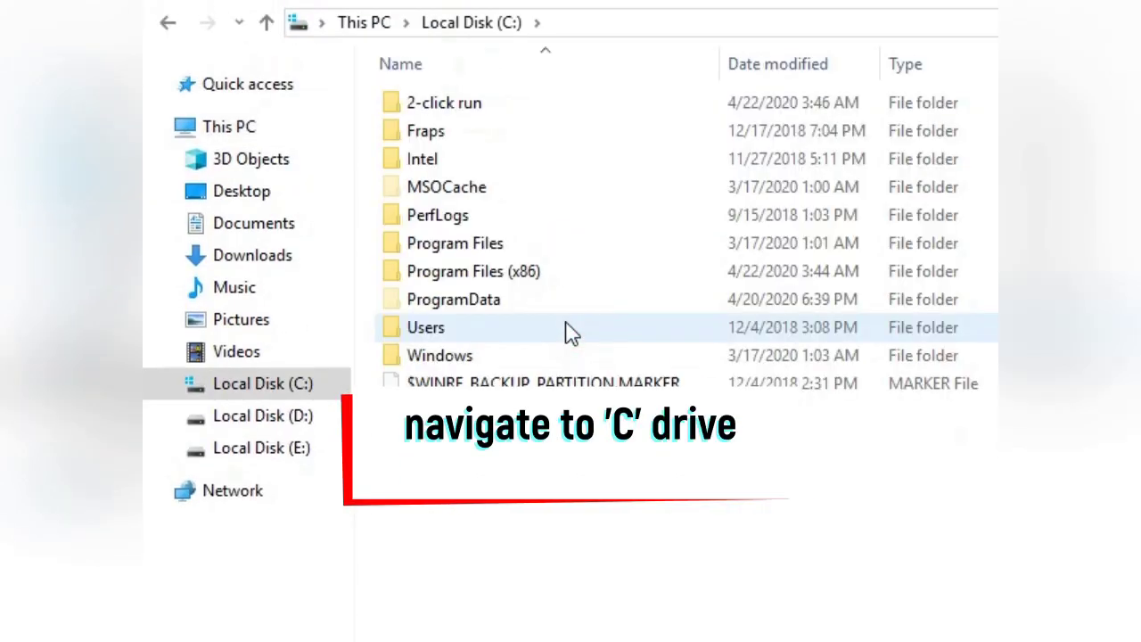
{"action": "left_click", "coordinate": [458, 330]}
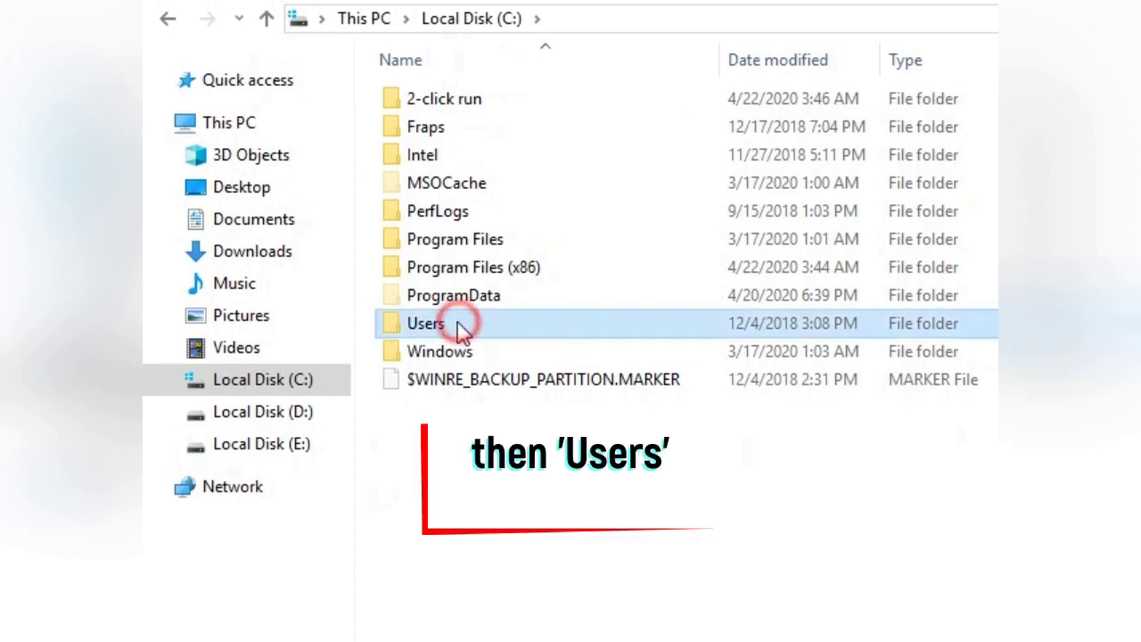
{"action": "double_click", "coordinate": [460, 328]}
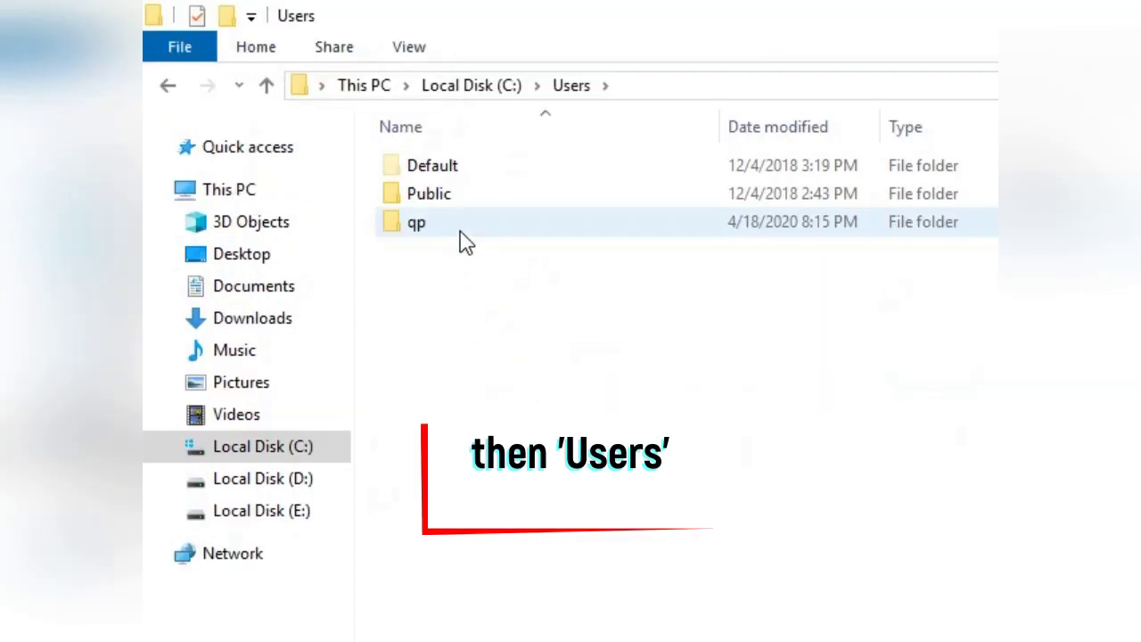
{"action": "left_click", "coordinate": [463, 157]}
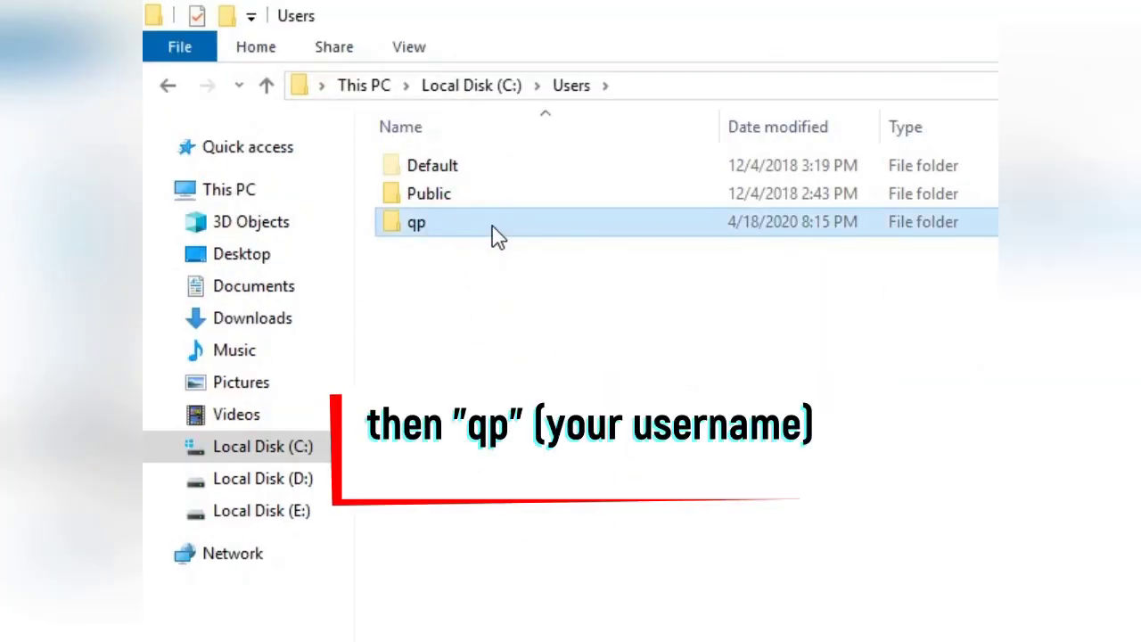
{"action": "double_click", "coordinate": [493, 229]}
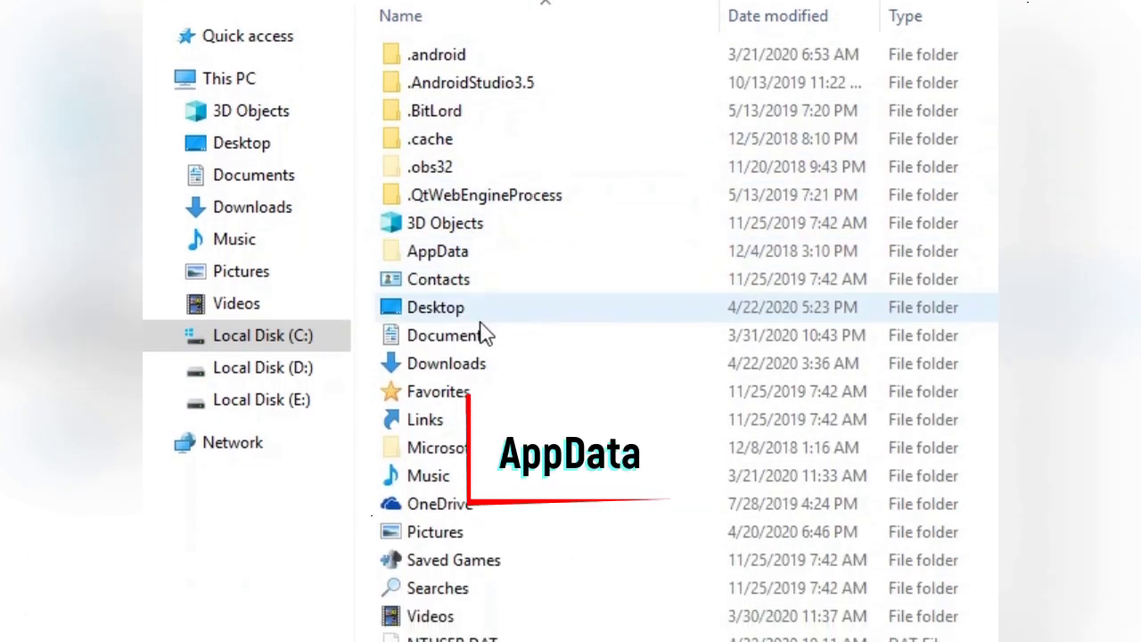
- Open the Local folder inside the profile's hidden AppData folder
{"action": "left_click", "coordinate": [491, 365]}
{"action": "double_click", "coordinate": [490, 330]}
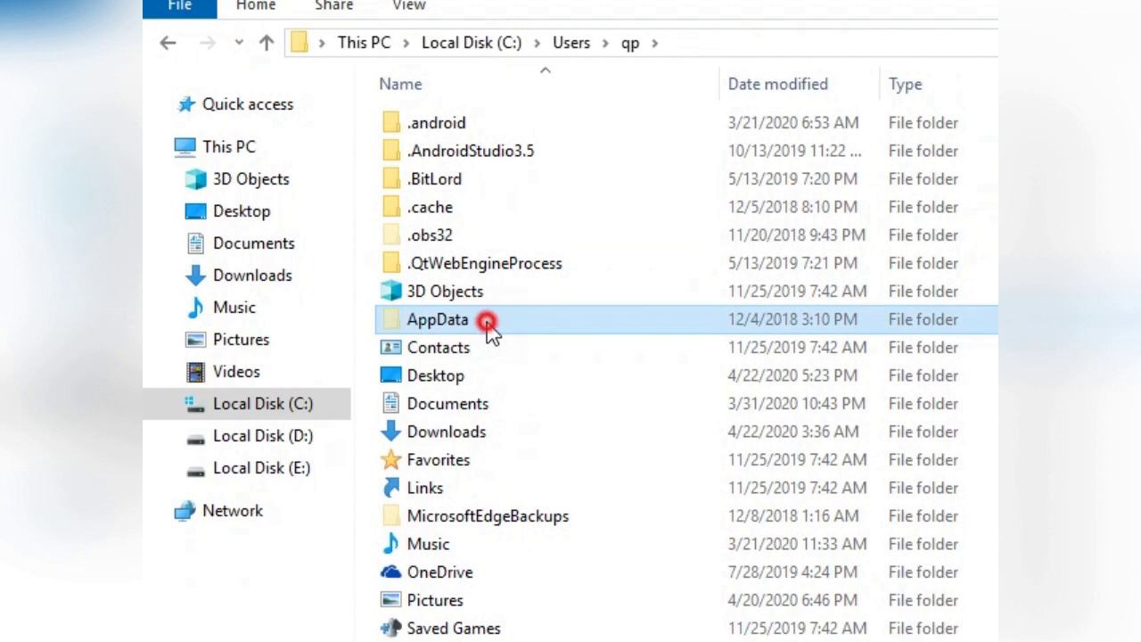
{"action": "left_click", "coordinate": [458, 172]}
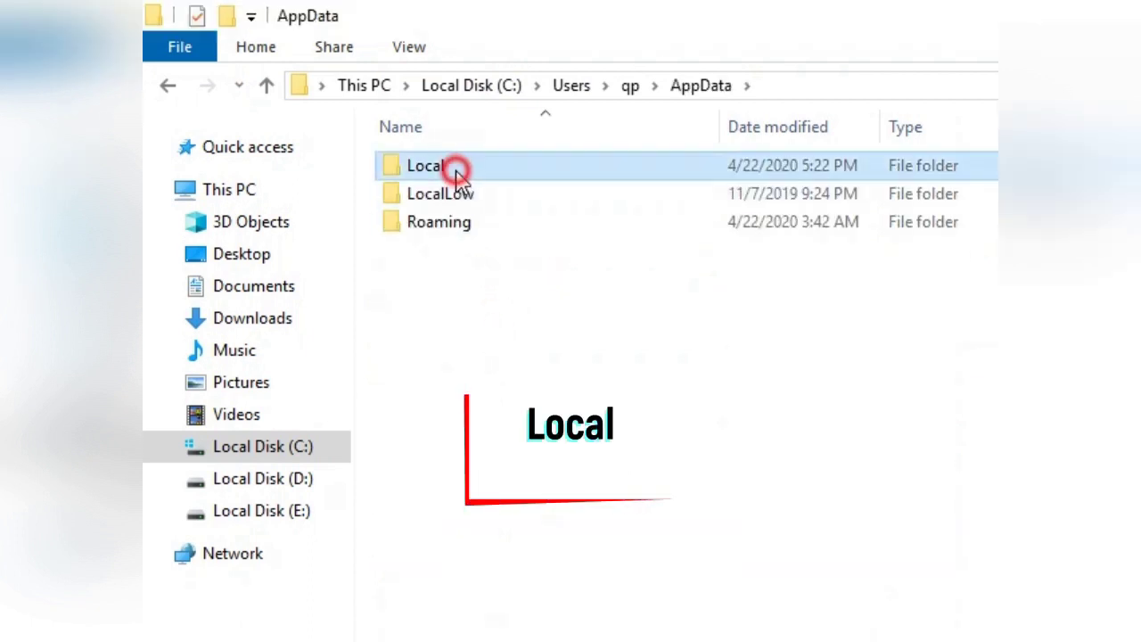
{"action": "double_click", "coordinate": [519, 176]}
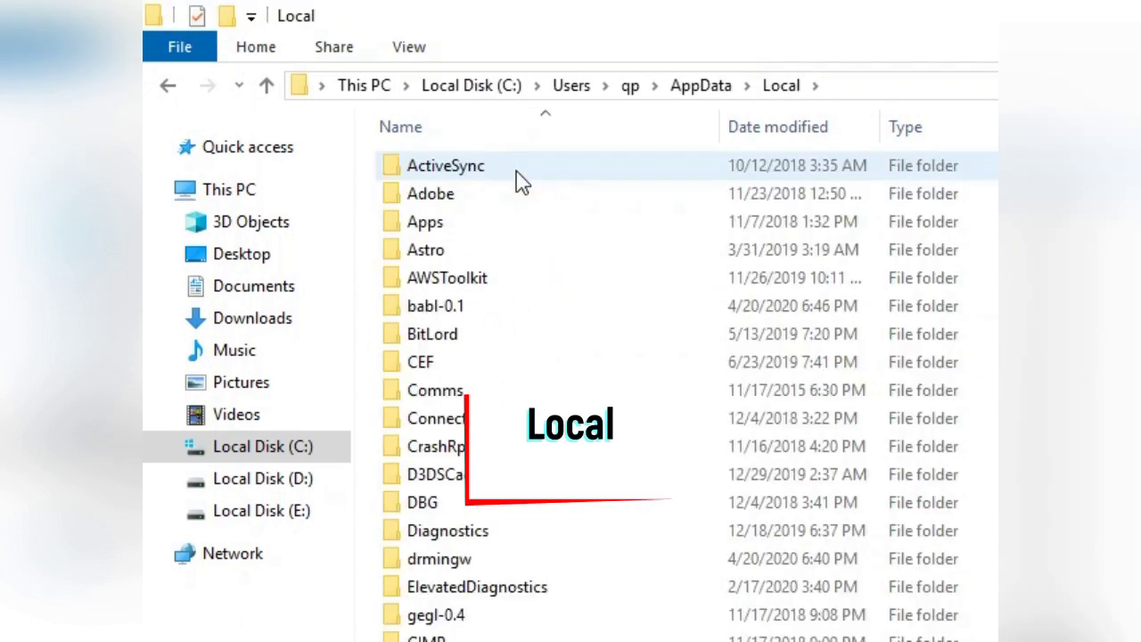
- Find the ShadowTrackerExtra folder in Local and open its Saved\Config subfolder
{"action": "scroll", "coordinate": [527, 324], "scroll_direction": "down", "scroll_amount": 7}
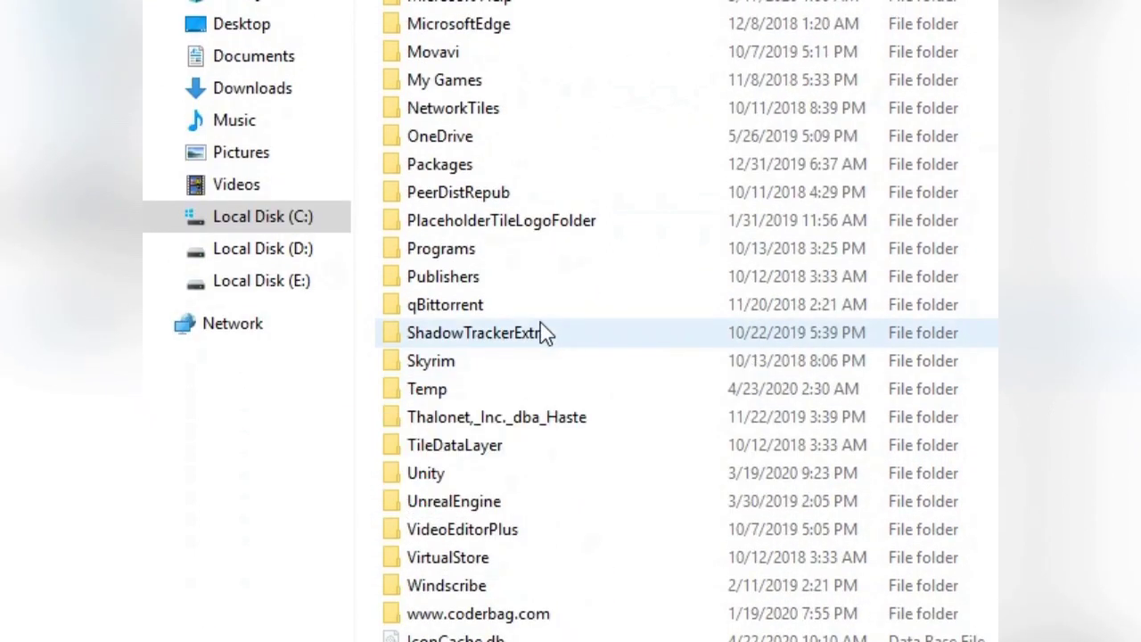
{"action": "left_click", "coordinate": [535, 238]}
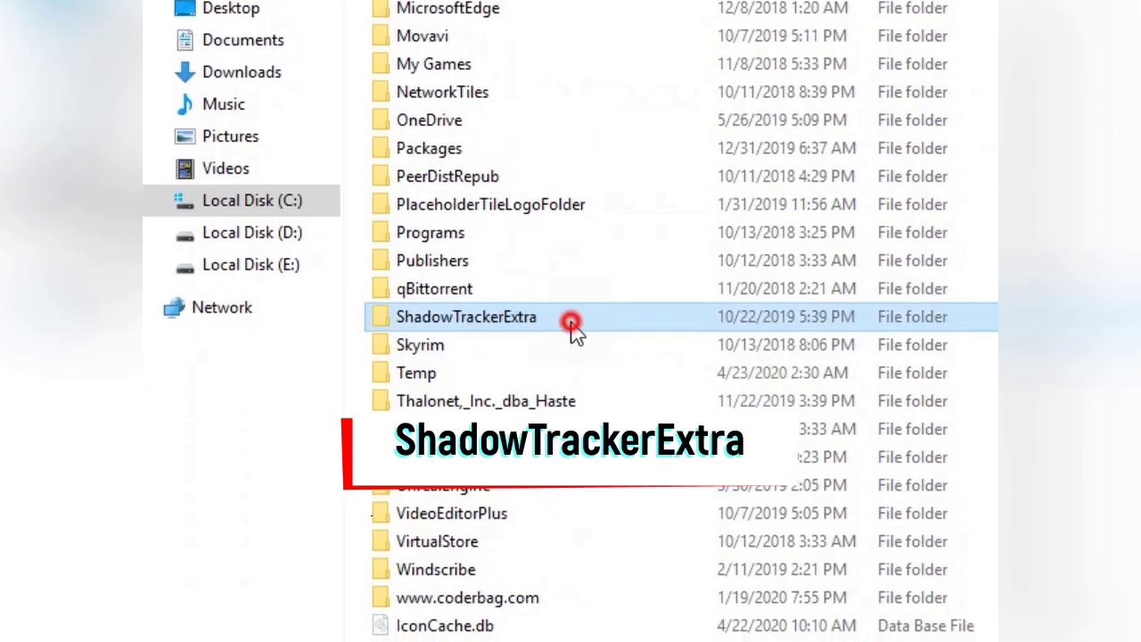
{"action": "double_click", "coordinate": [575, 332]}
{"action": "double_click", "coordinate": [504, 186]}
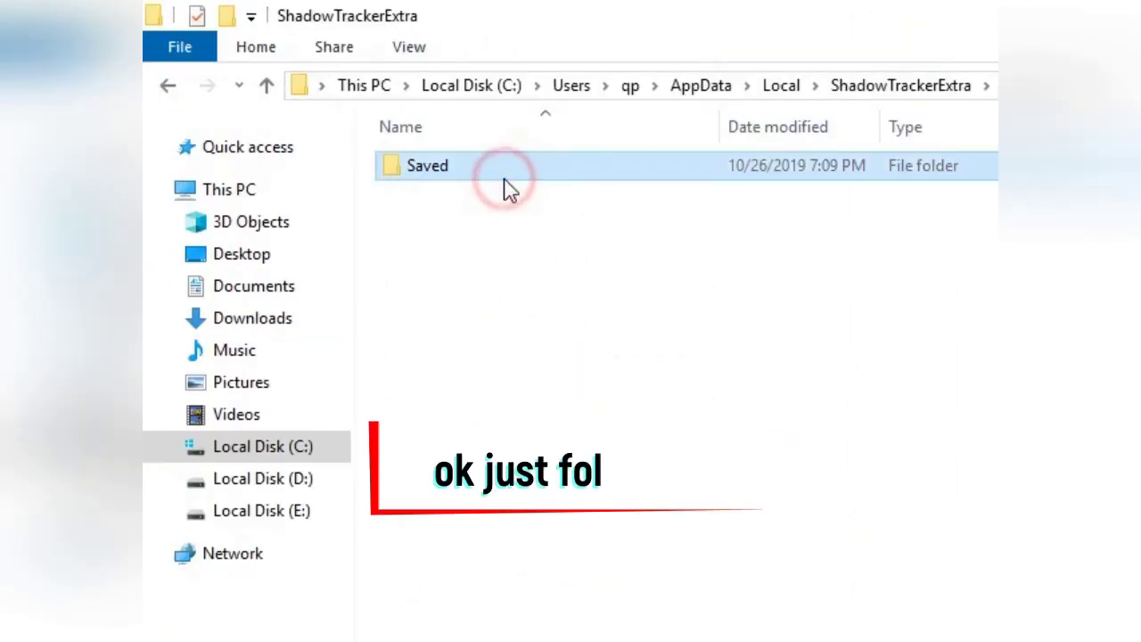
{"action": "left_click", "coordinate": [479, 173]}
{"action": "double_click", "coordinate": [479, 173]}
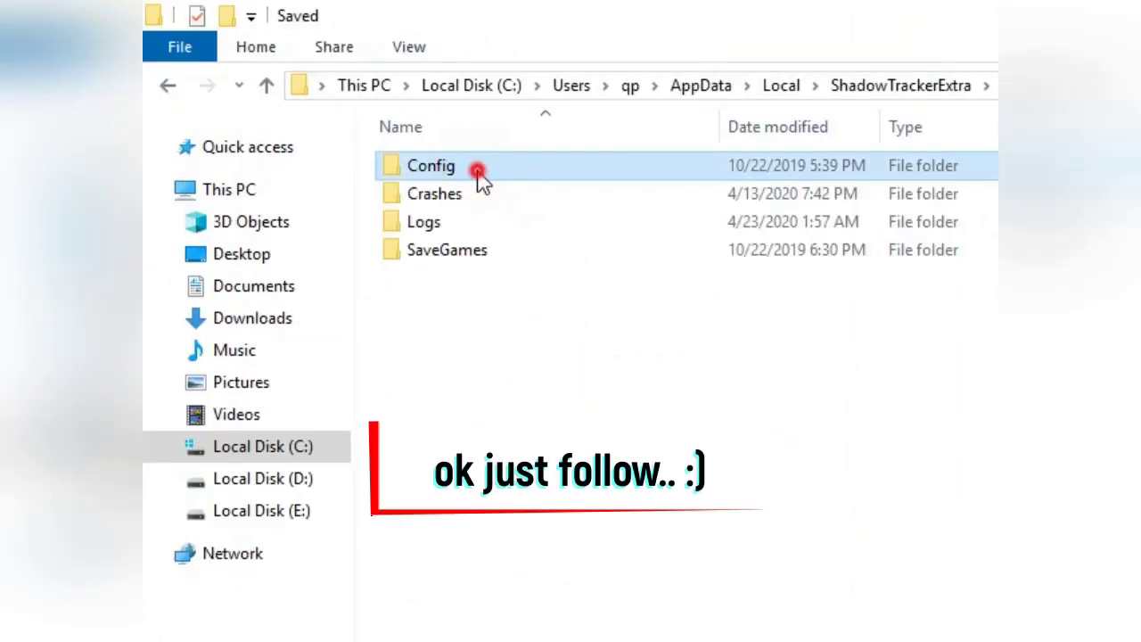
- Open GameUserSettings.ini from the WindowsNoEditor folder and select the ScreenScale=50.000000 line
{"action": "left_click", "coordinate": [553, 205]}
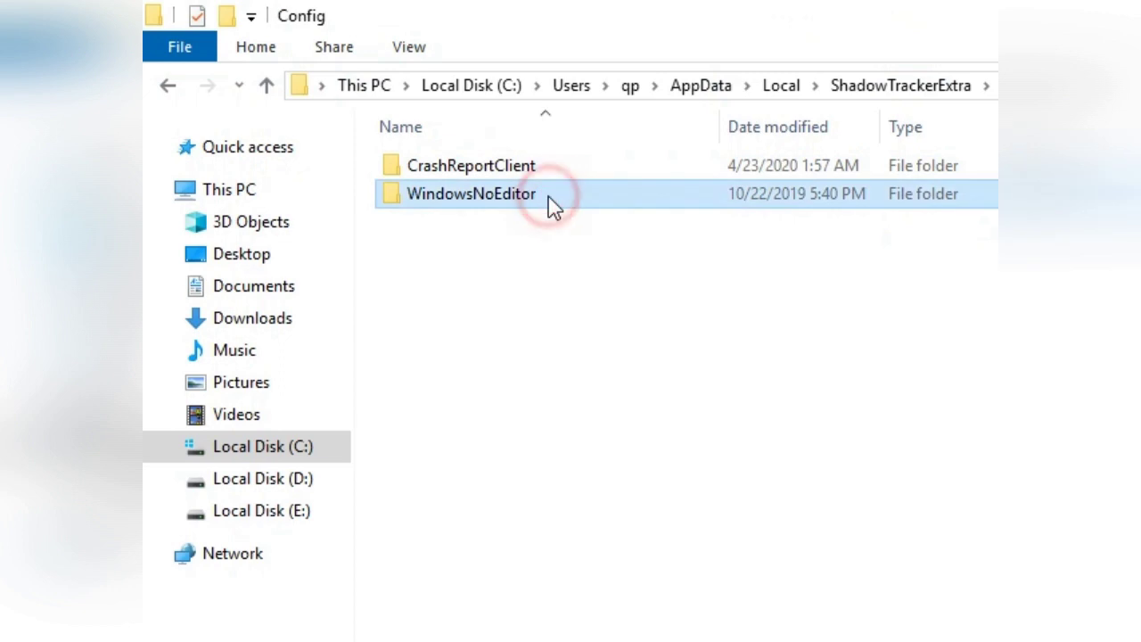
{"action": "double_click", "coordinate": [553, 205]}
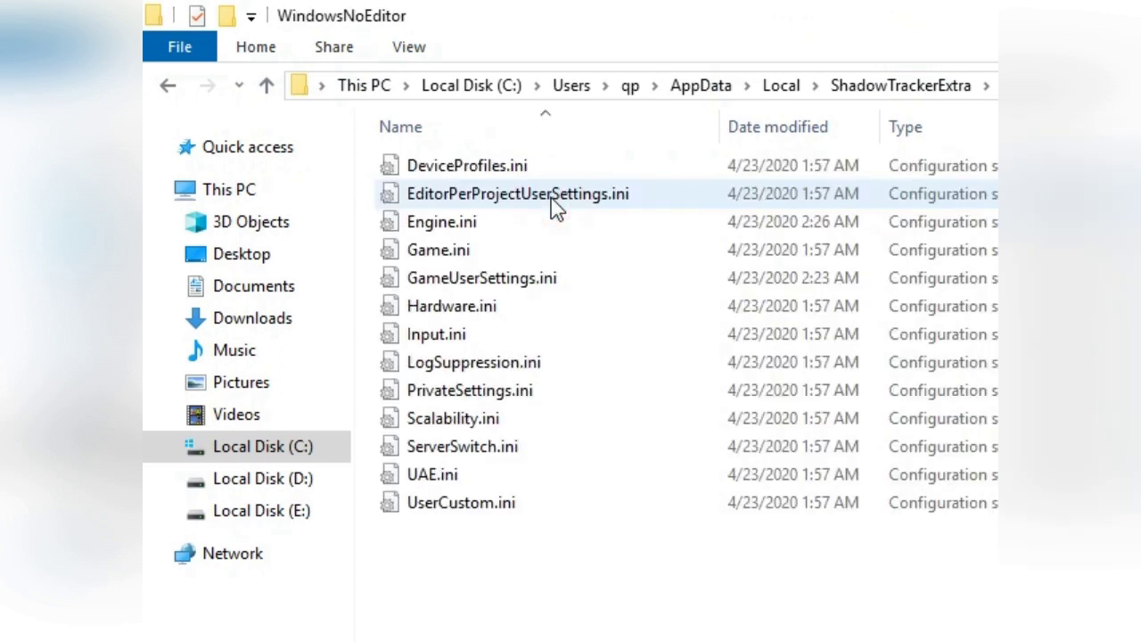
{"action": "left_click", "coordinate": [551, 286]}
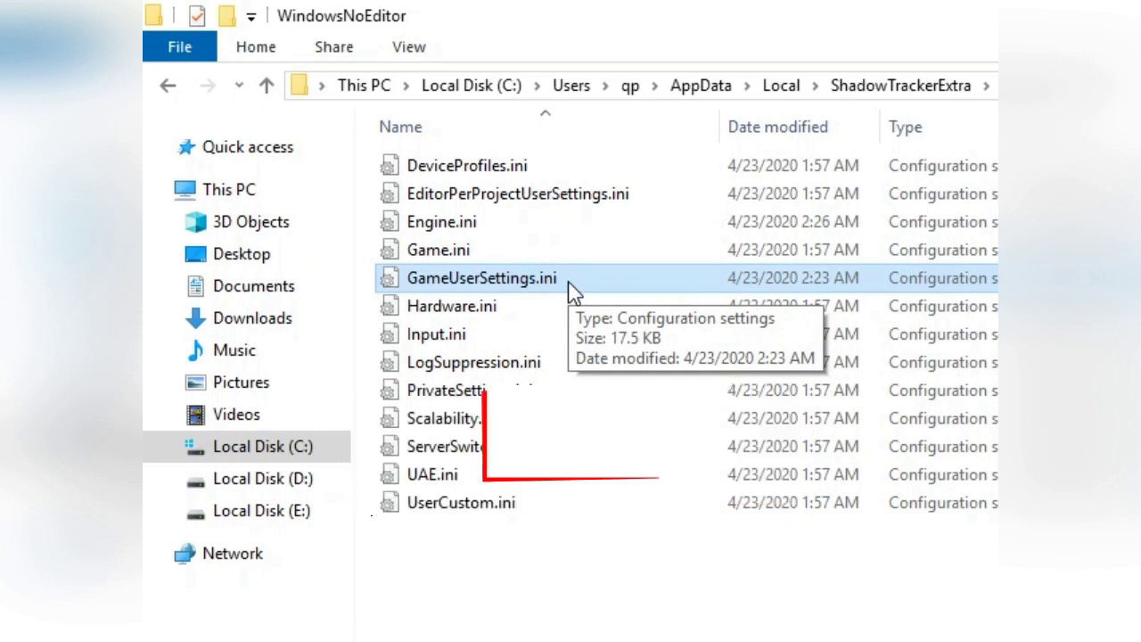
{"action": "double_click", "coordinate": [571, 287]}
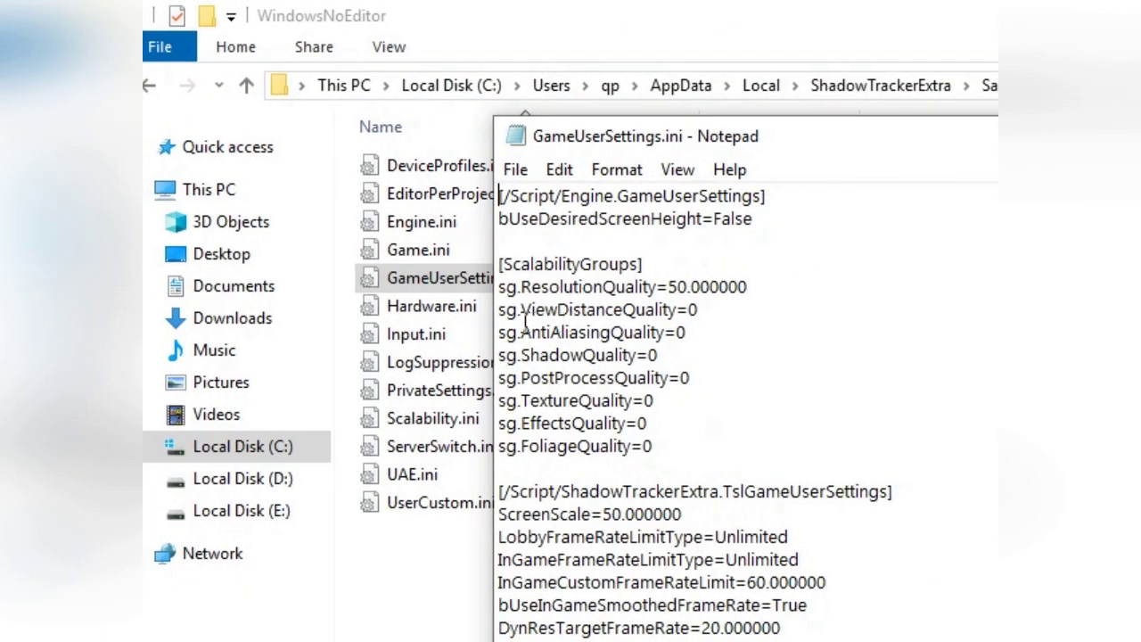
{"action": "left_click_drag", "start_coordinate": [498, 514], "coordinate": [682, 514]}
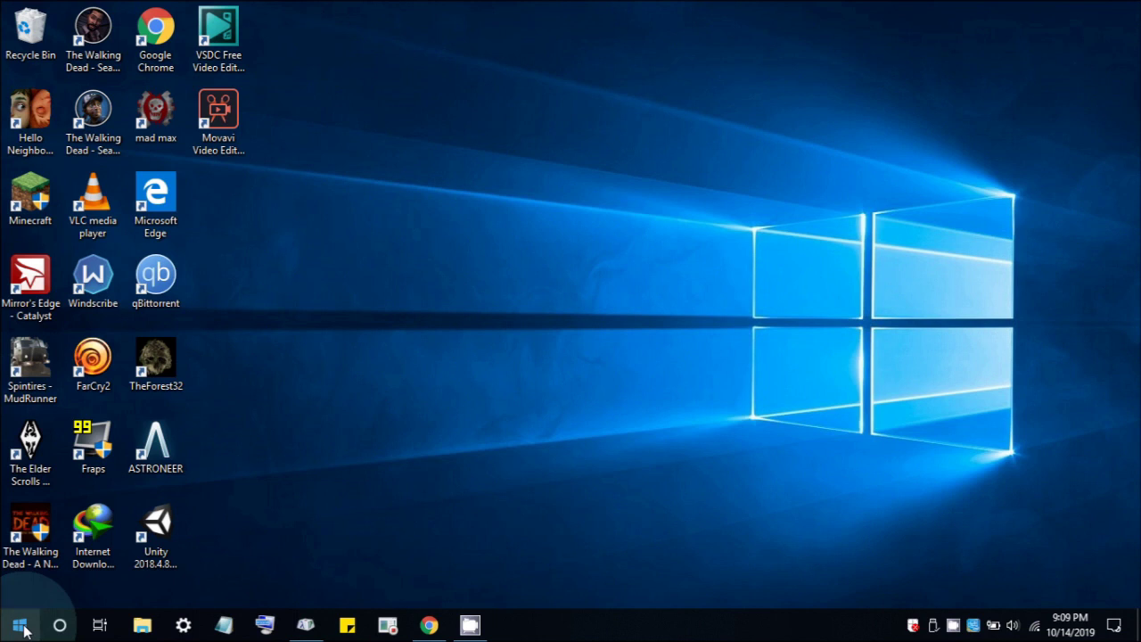
- Go through the Windows System info page to the advanced system settings and reposition the System Properties dialog
{"action": "right_click", "coordinate": [24, 630]}
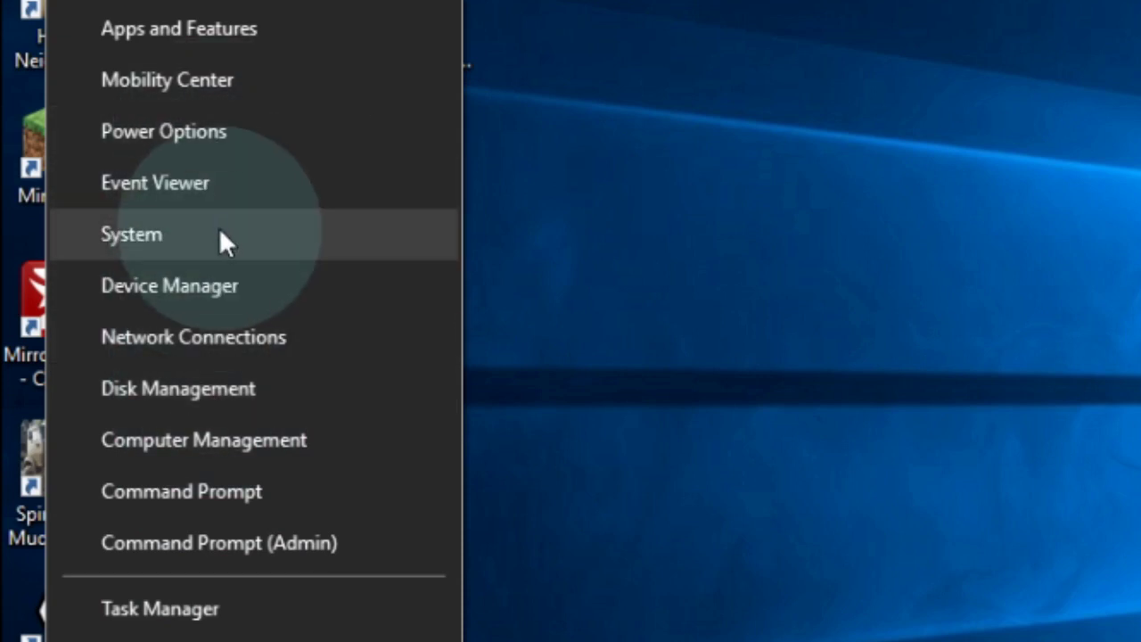
{"action": "key", "text": "Escape"}
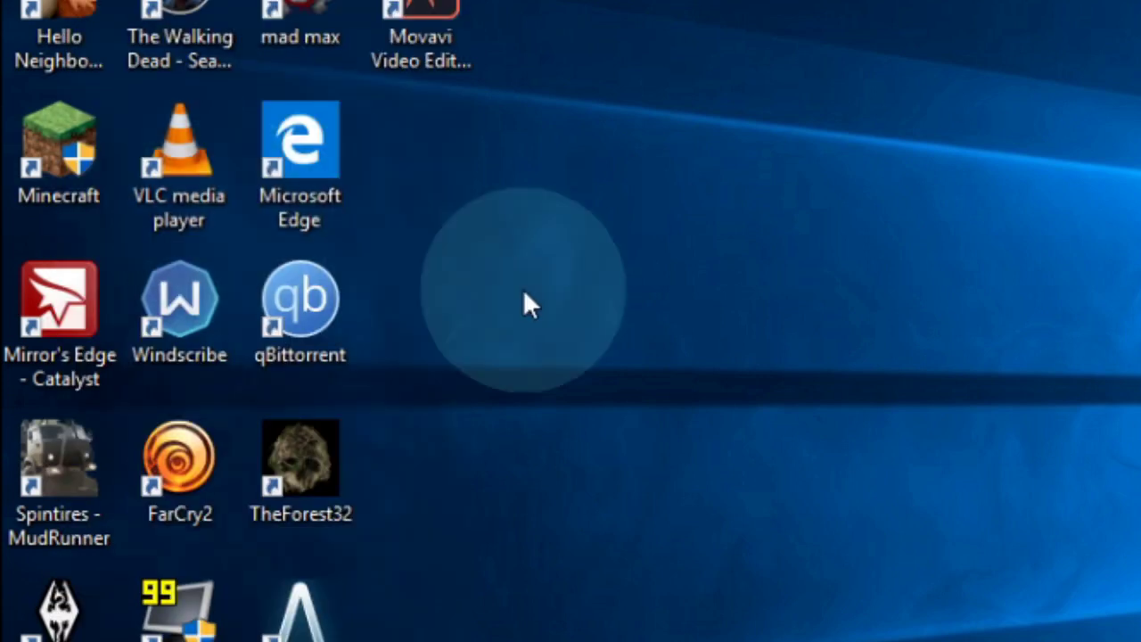
{"action": "key", "text": "super+i"}
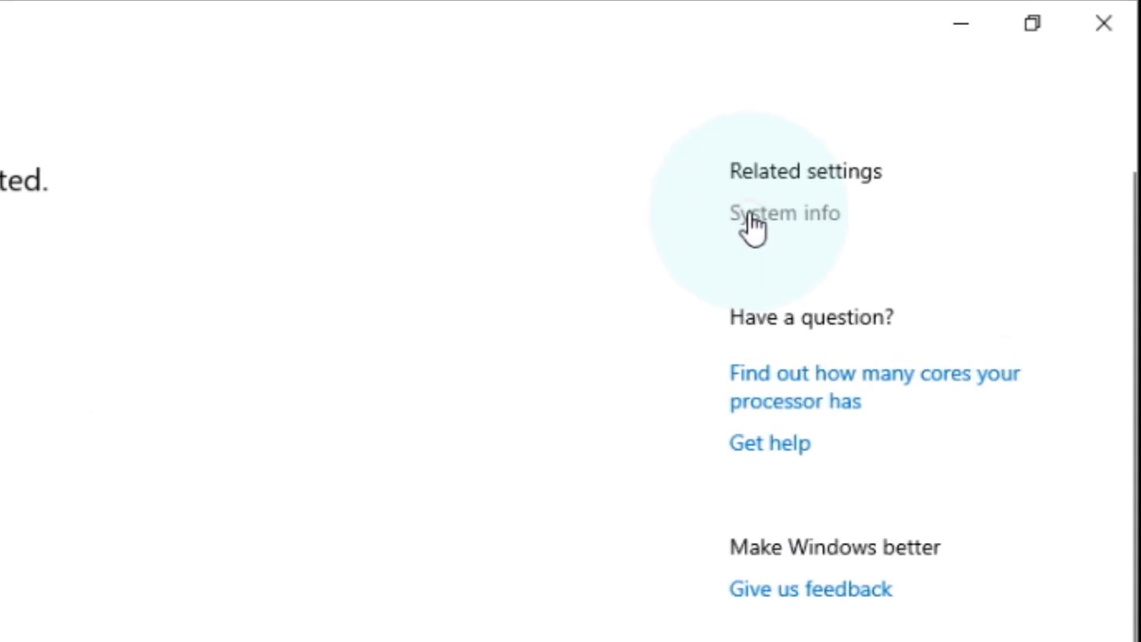
{"action": "left_click", "coordinate": [660, 268]}
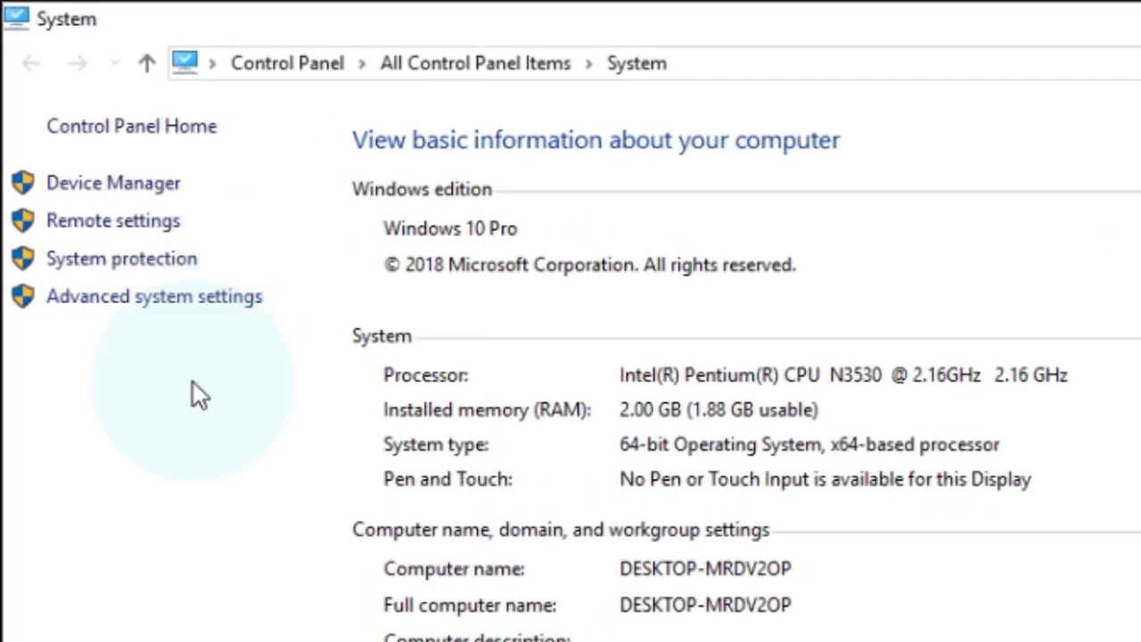
{"action": "left_click", "coordinate": [233, 303]}
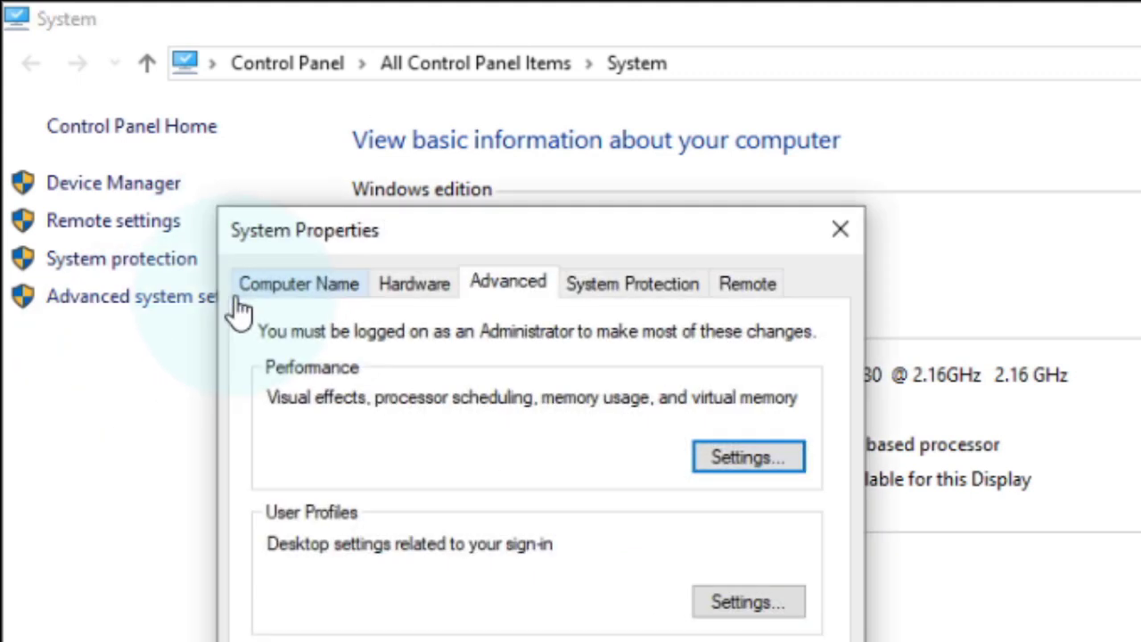
{"action": "left_click_drag", "start_coordinate": [535, 247], "coordinate": [502, 120]}
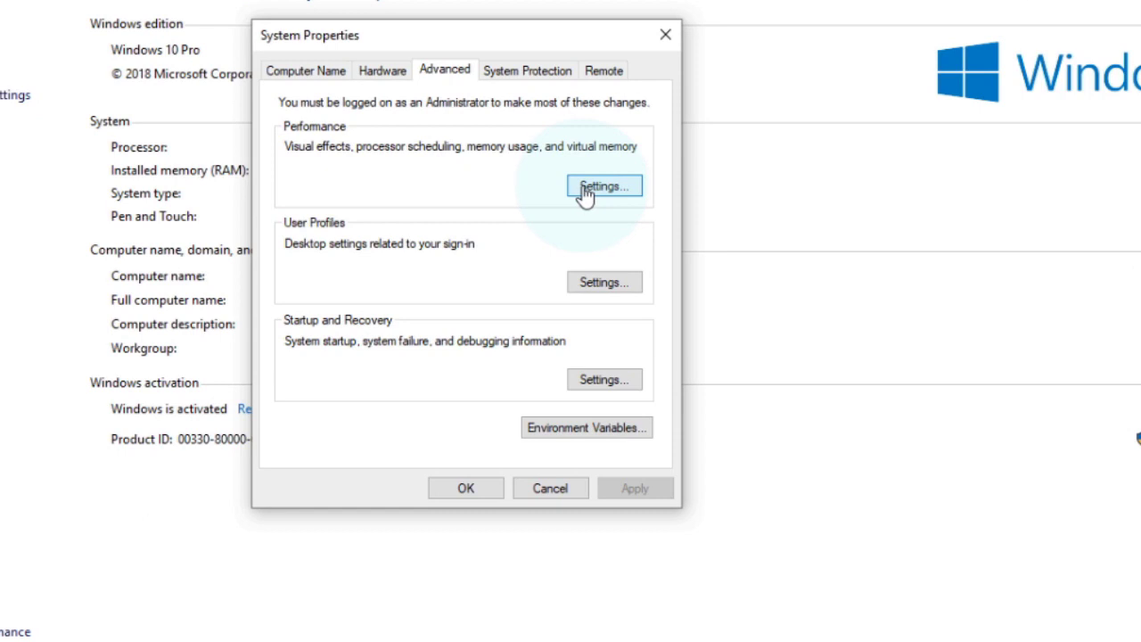
- Set processor scheduling to best performance of Programs in the advanced Performance Options
{"action": "left_click", "coordinate": [585, 191]}
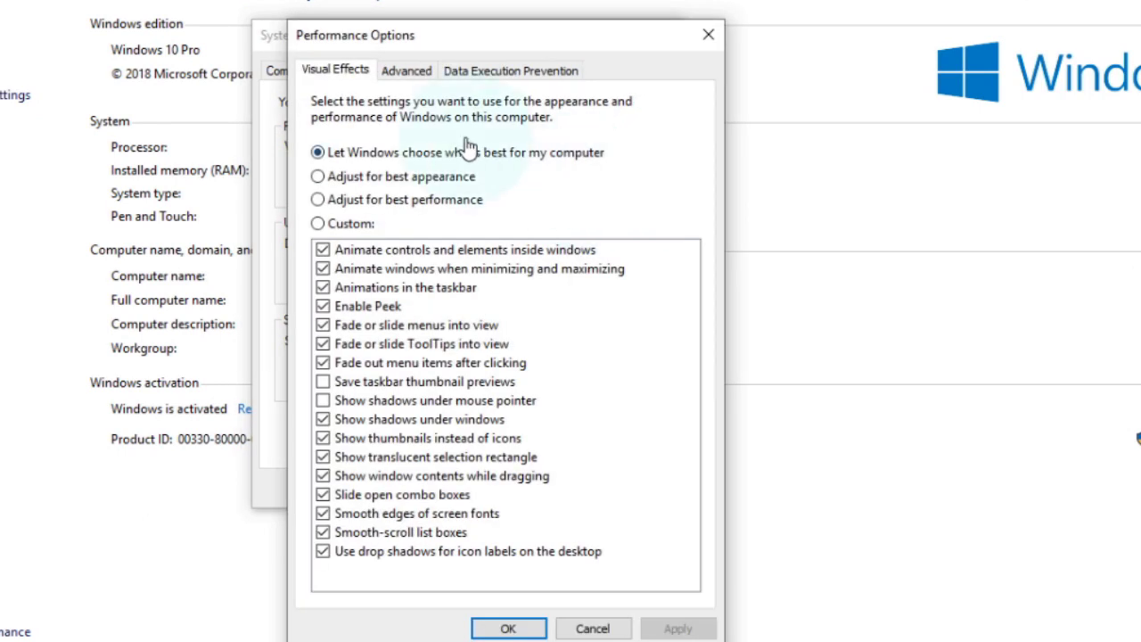
{"action": "left_click", "coordinate": [407, 78]}
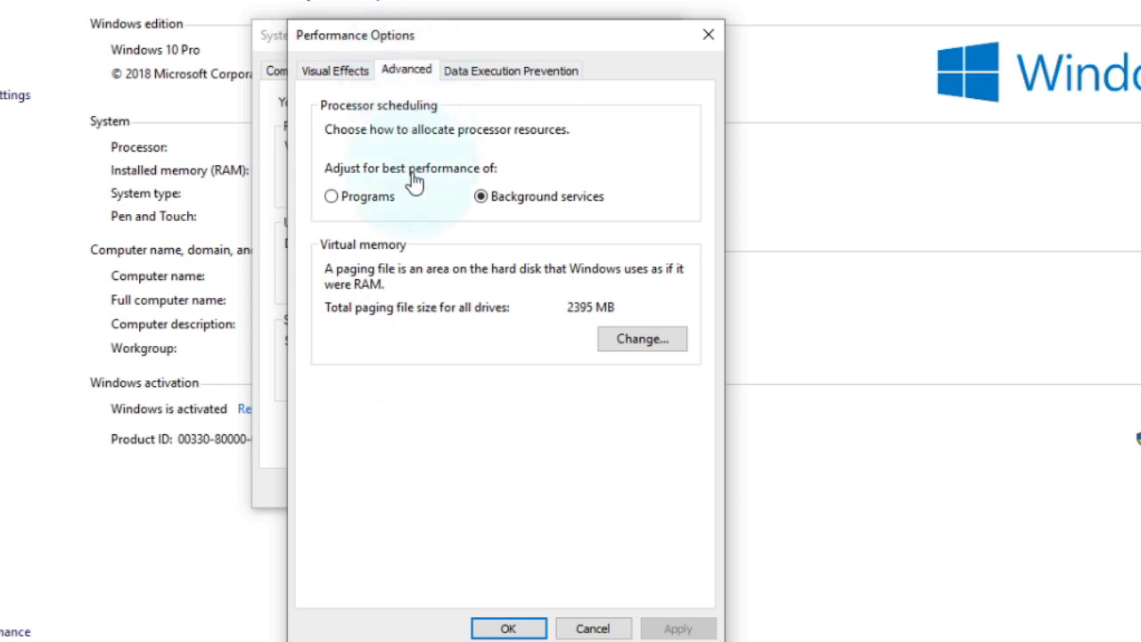
{"action": "left_click", "coordinate": [333, 197]}
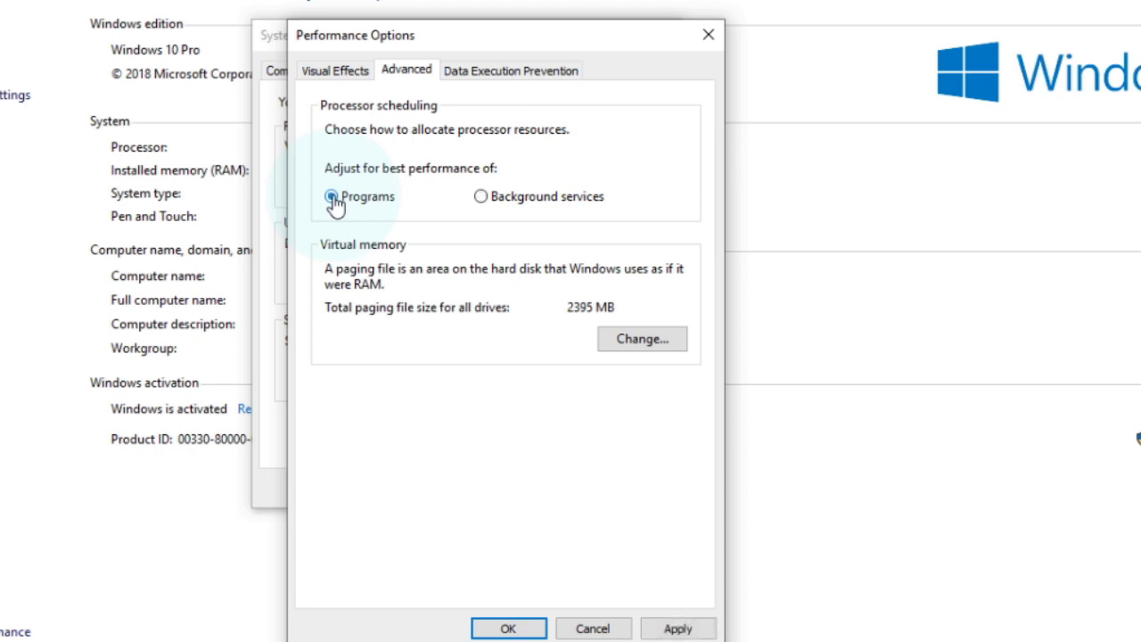
- Try turning off automatic paging management and setting drive C: to No paging file, and dismiss the system dialogs without saving
{"action": "left_click", "coordinate": [675, 350]}
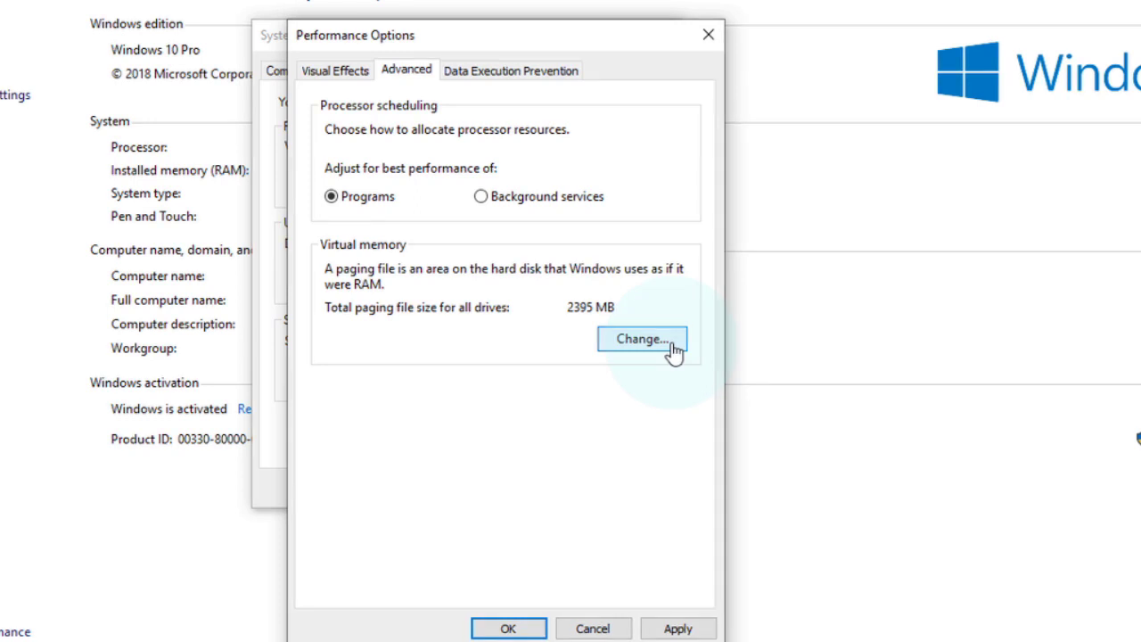
{"action": "left_click", "coordinate": [673, 346]}
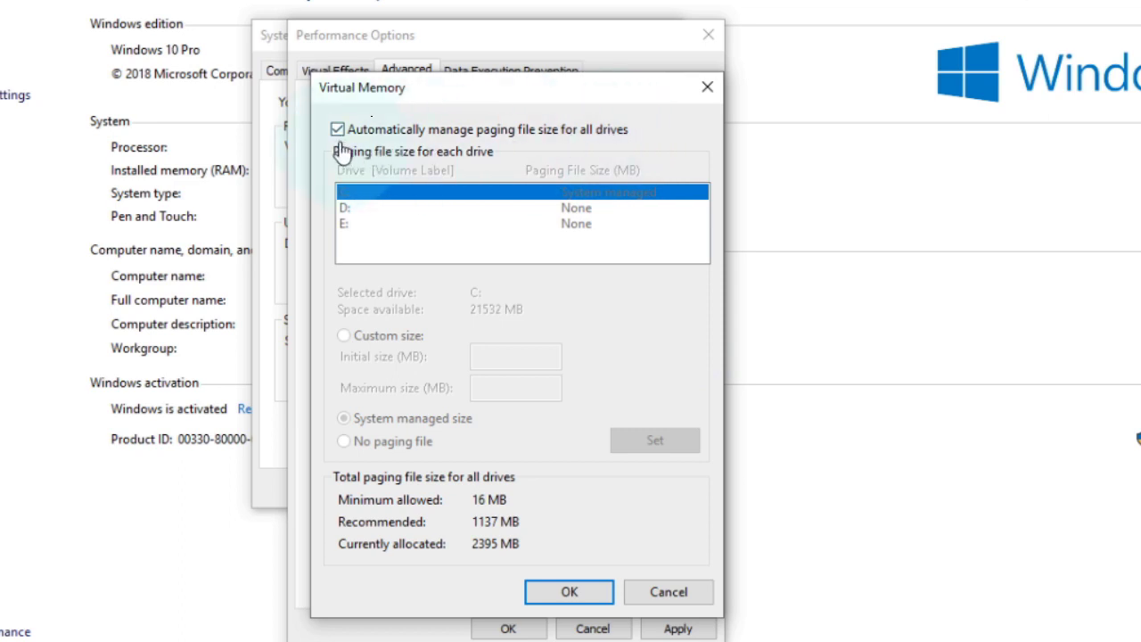
{"action": "left_click", "coordinate": [338, 131]}
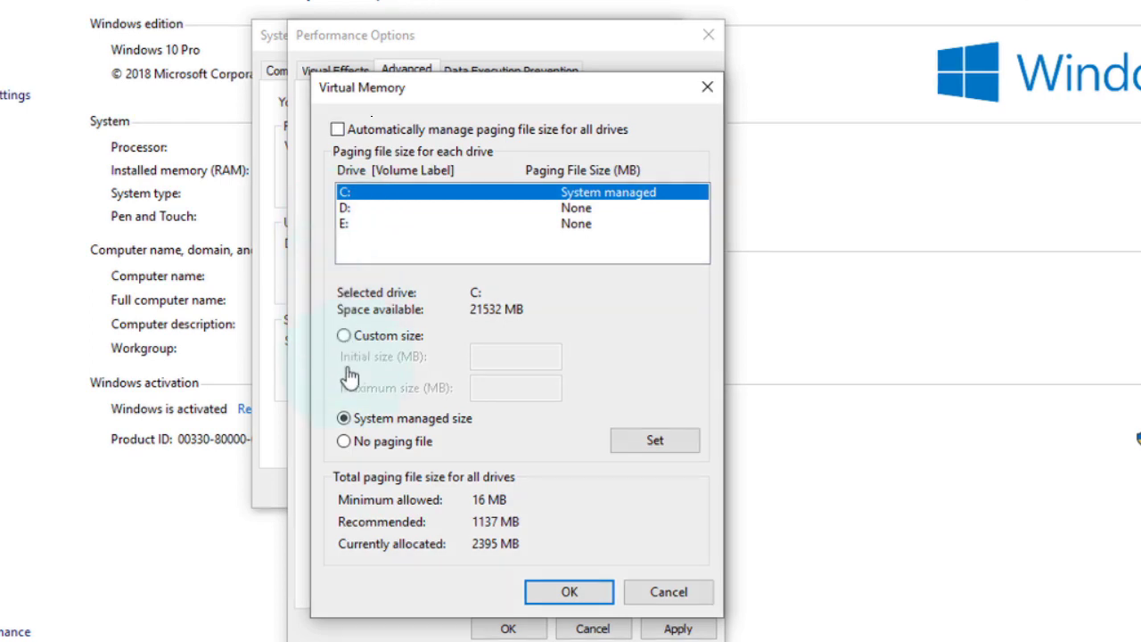
{"action": "left_click", "coordinate": [346, 442]}
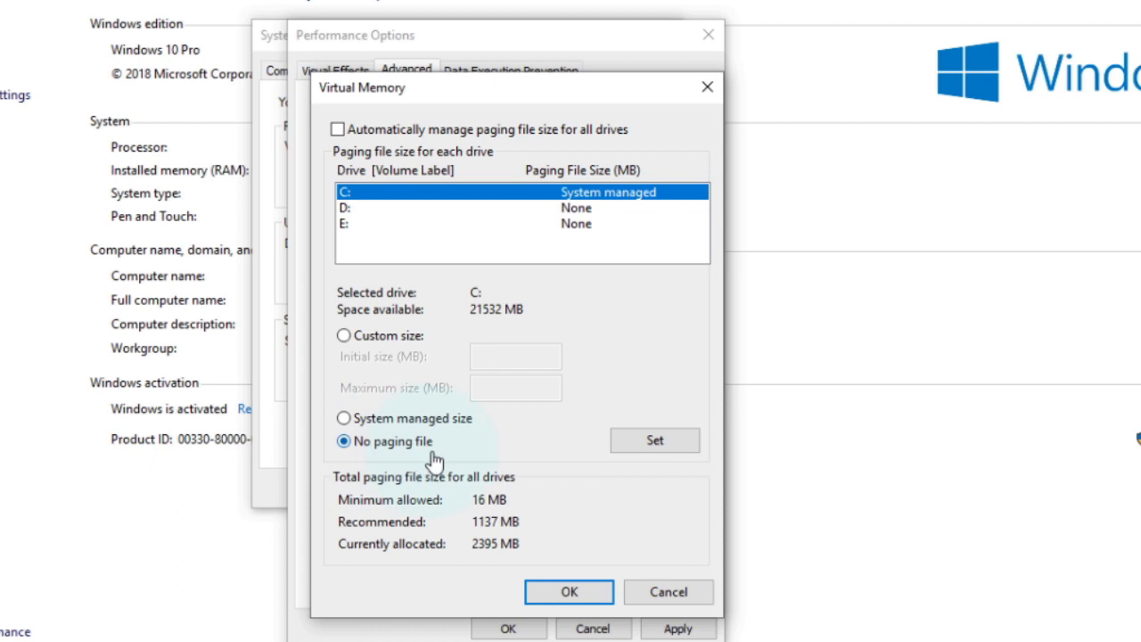
{"action": "left_click", "coordinate": [654, 443]}
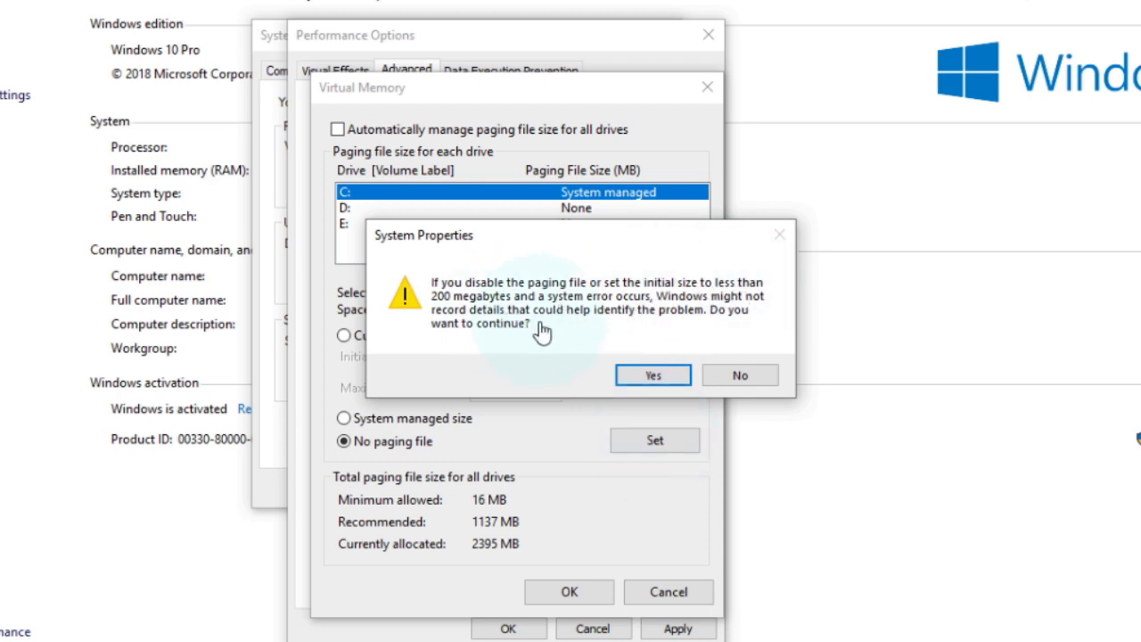
{"action": "left_click", "coordinate": [654, 377]}
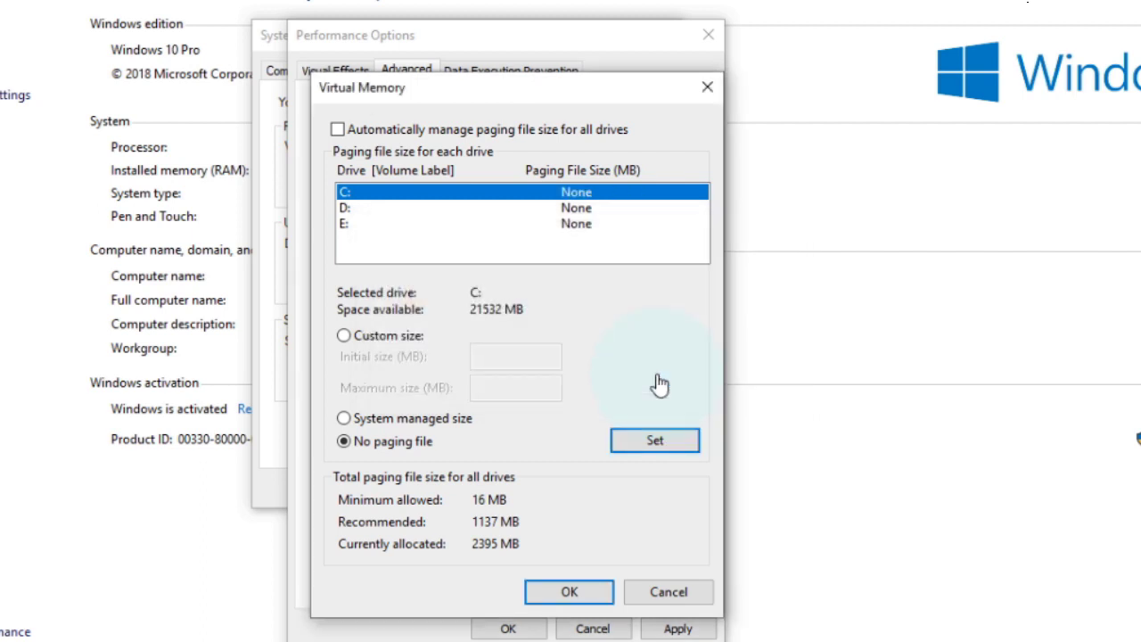
{"action": "left_click", "coordinate": [644, 598]}
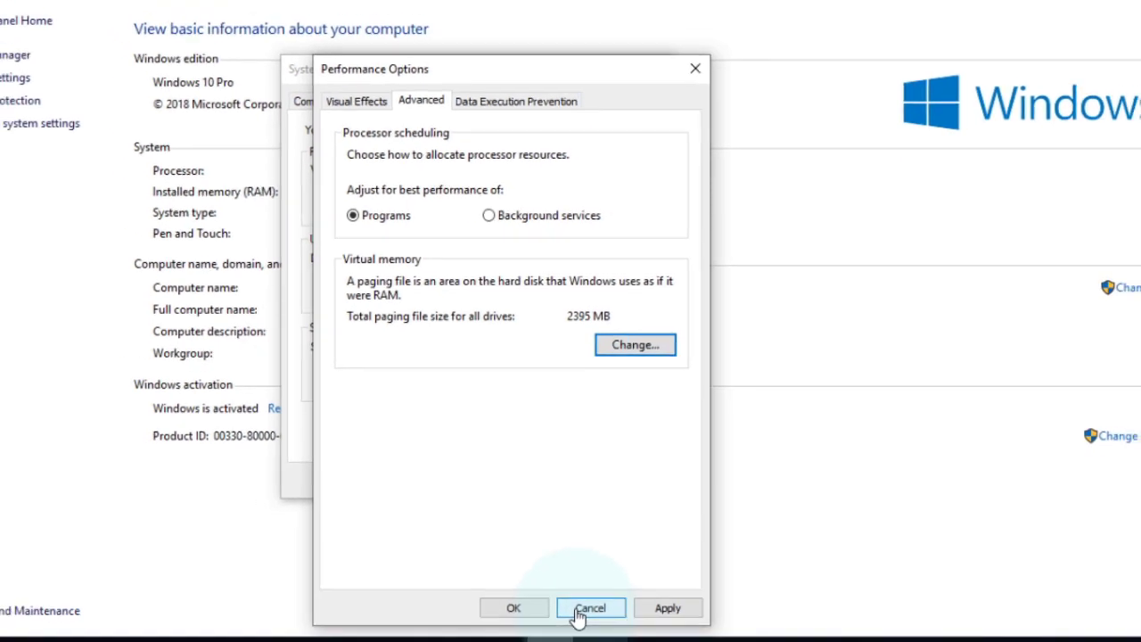
{"action": "left_click", "coordinate": [580, 612]}
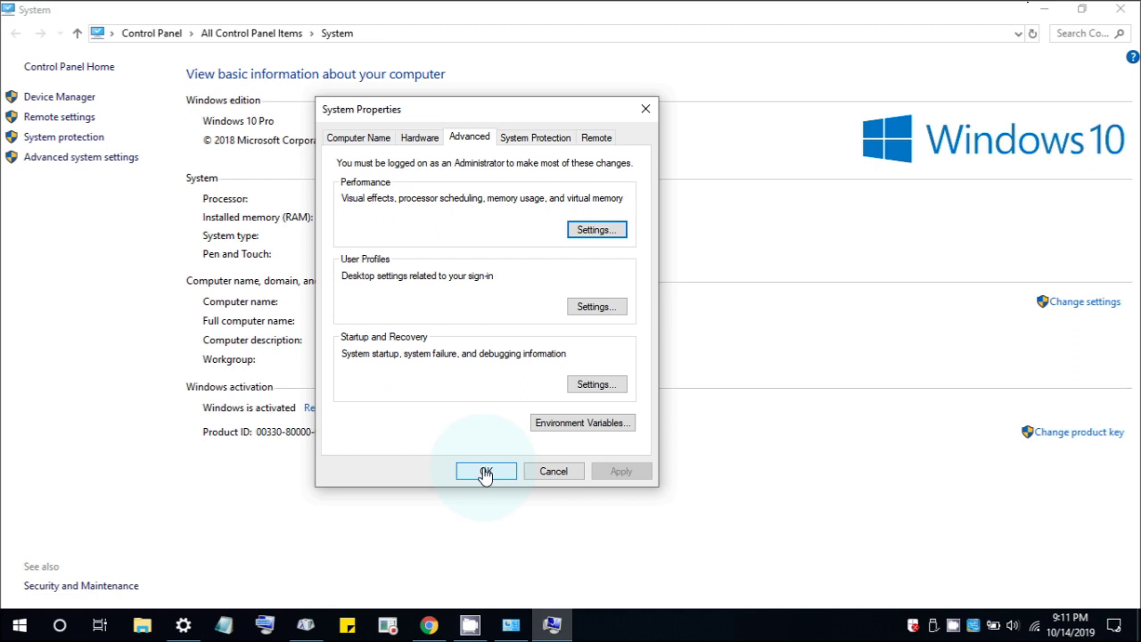
{"action": "left_click", "coordinate": [560, 482]}
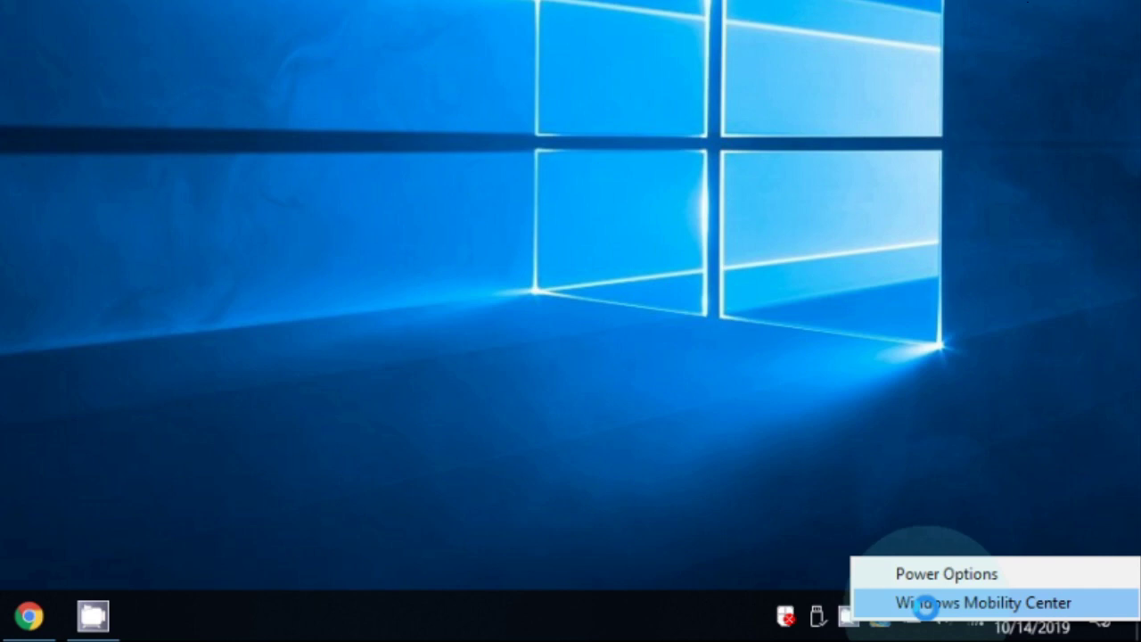
- Open Windows Mobility Center, choose the High performance plan under Battery Status, and close it
{"action": "left_click", "coordinate": [925, 604]}
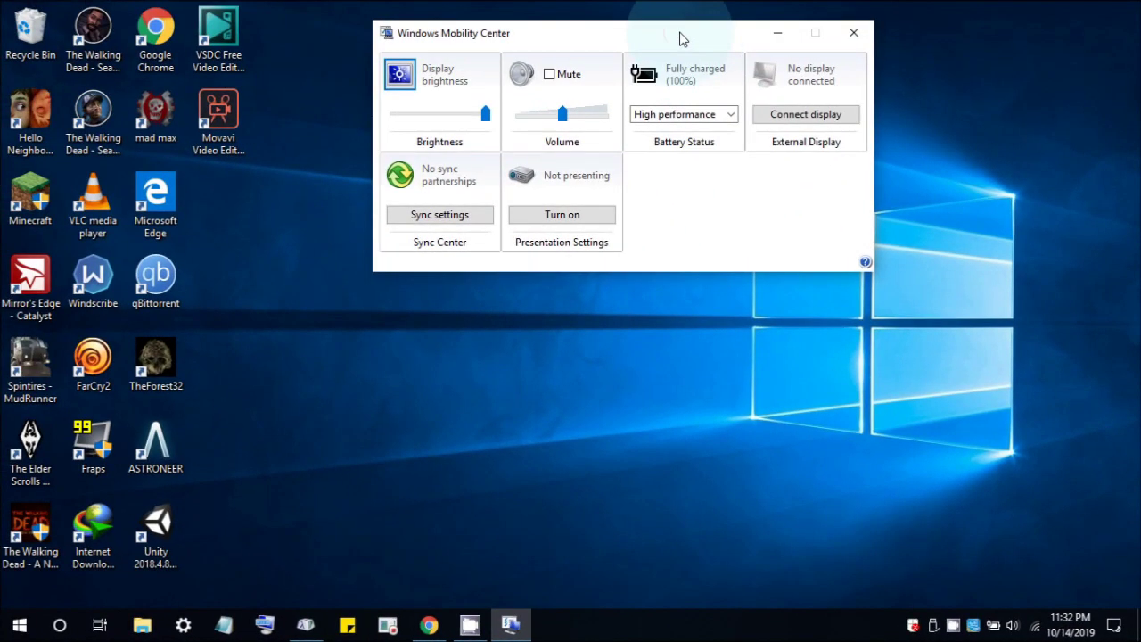
{"action": "left_click_drag", "start_coordinate": [680, 37], "coordinate": [641, 180]}
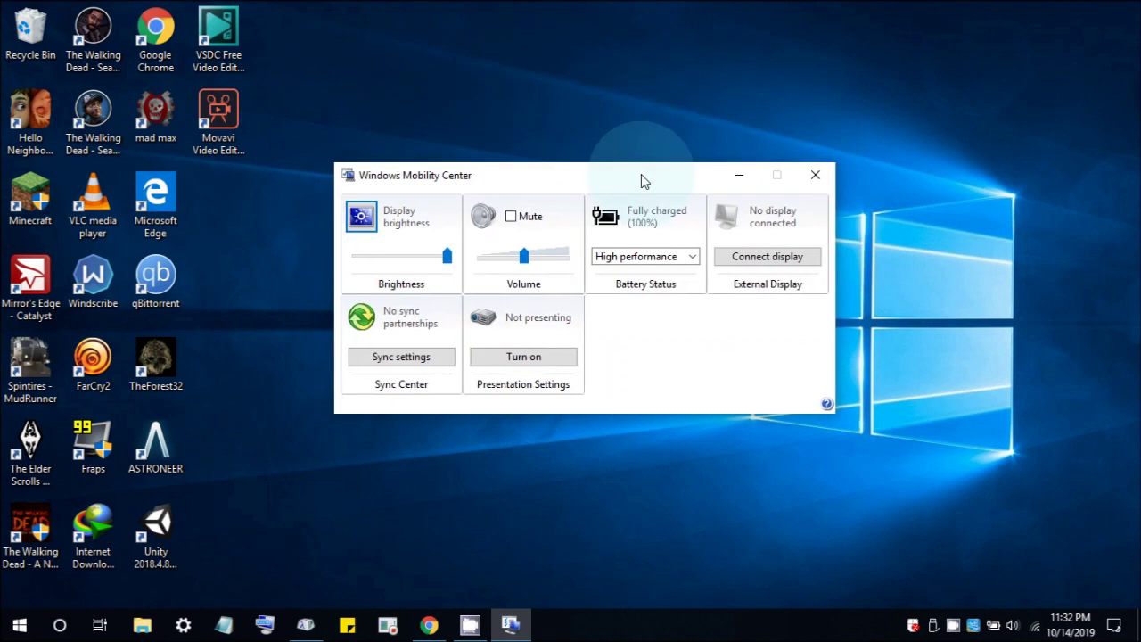
{"action": "left_click", "coordinate": [685, 257]}
{"action": "left_click", "coordinate": [690, 291]}
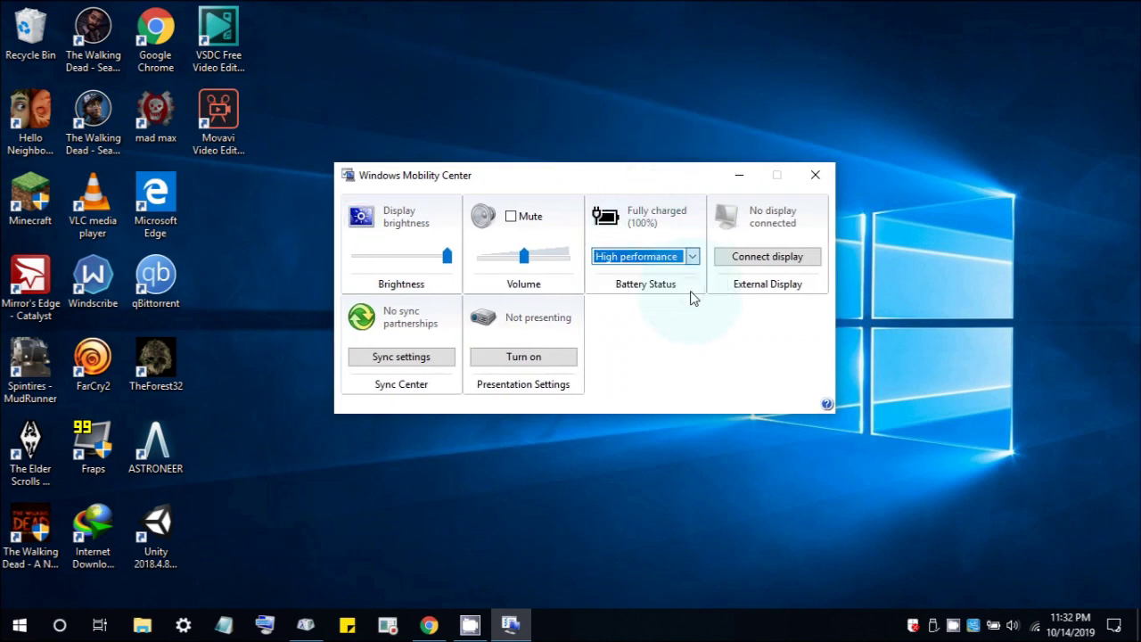
{"action": "left_click", "coordinate": [817, 174]}
- Switch to the Intel HD Graphics Control Panel and check that the plugged-in graphics power plan is Maximum Performance
{"action": "right_click", "coordinate": [975, 626]}
{"action": "left_click", "coordinate": [983, 545]}
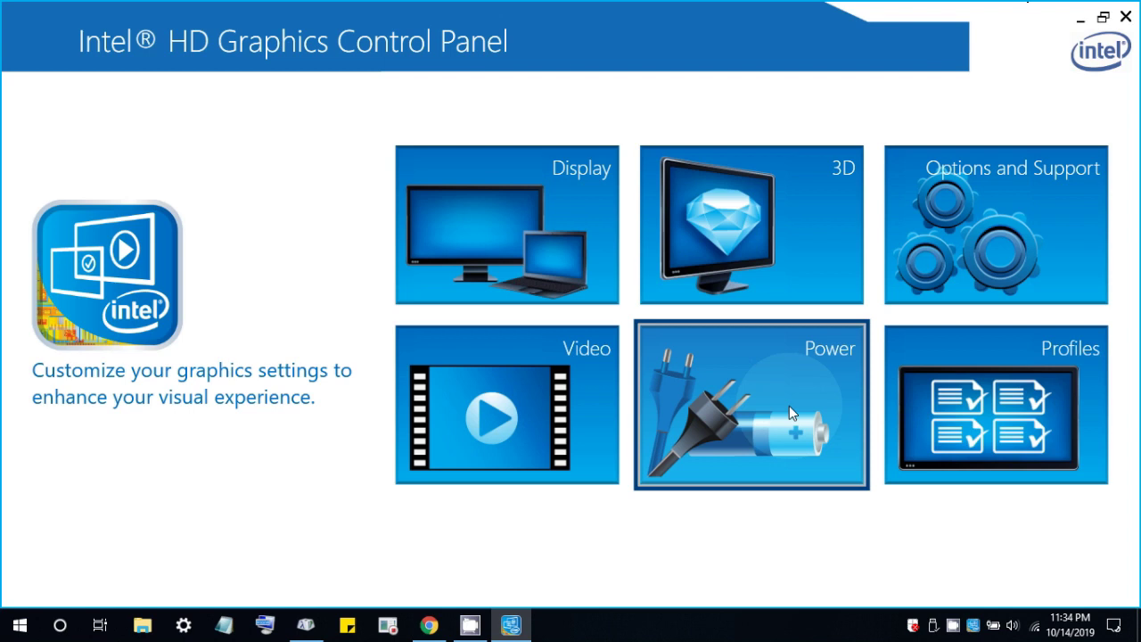
{"action": "left_click", "coordinate": [789, 412]}
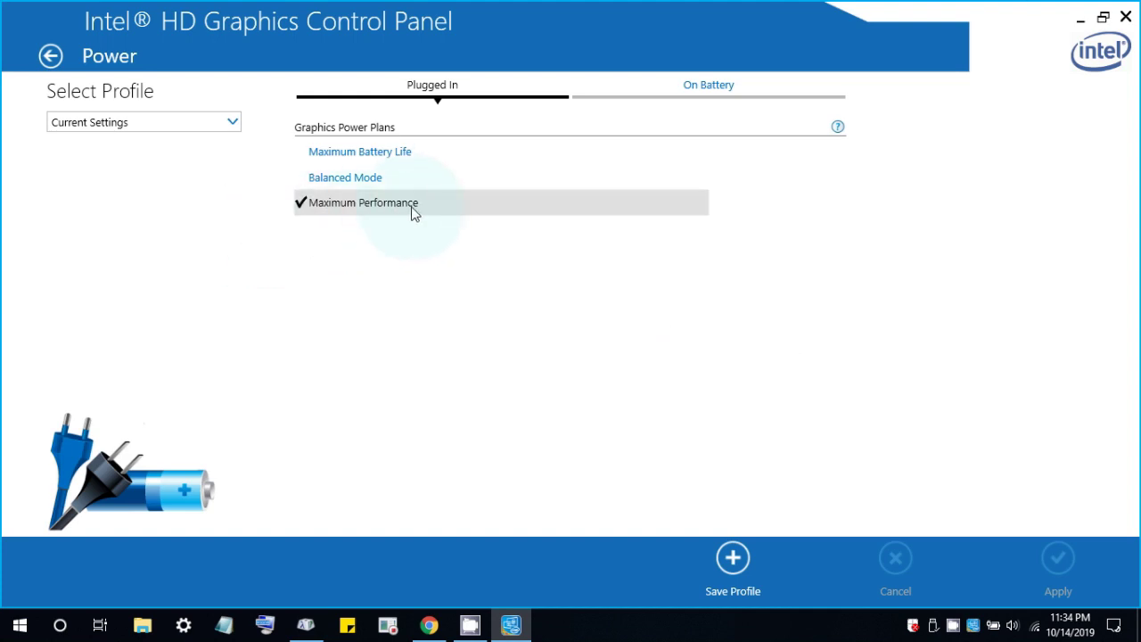
{"action": "left_click", "coordinate": [50, 55]}
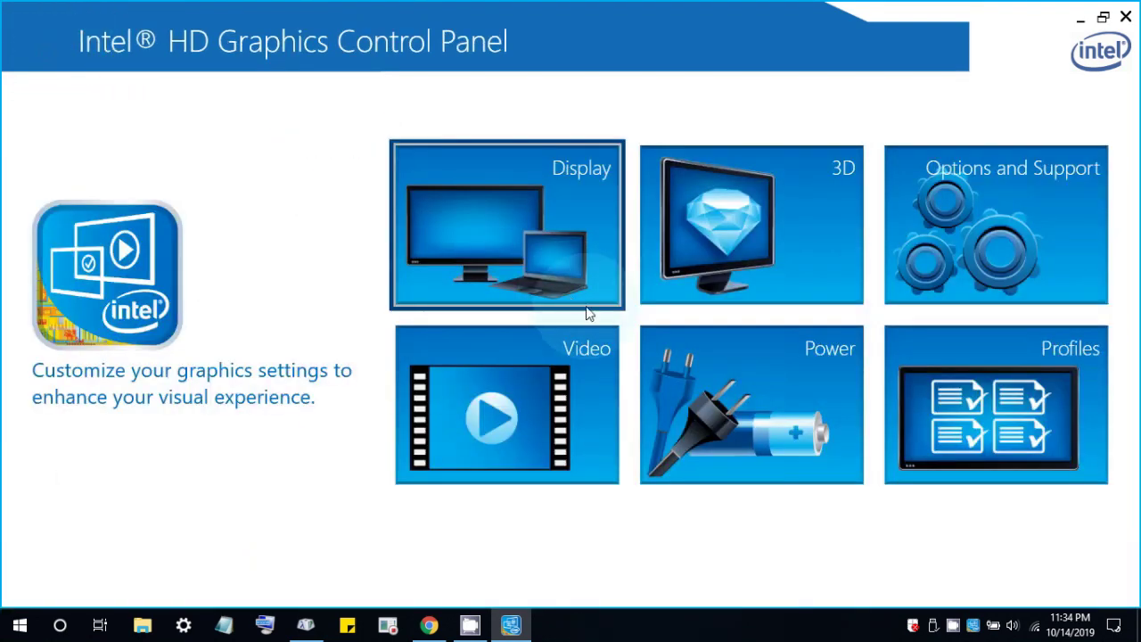
- Set the general 3D graphics settings to Performance
{"action": "left_click", "coordinate": [700, 283]}
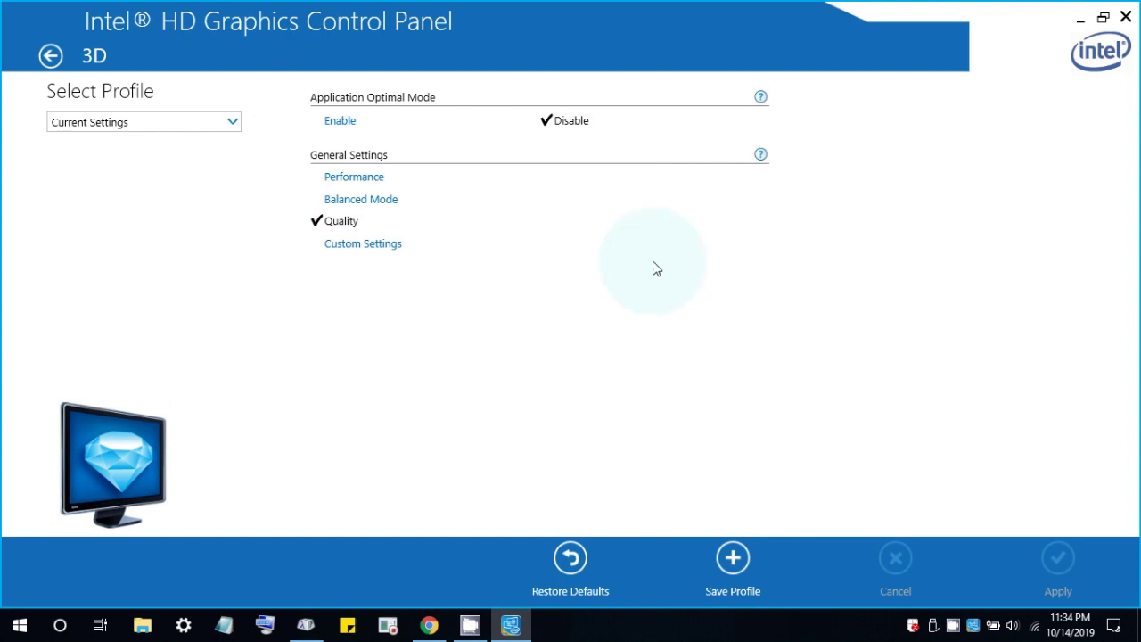
{"action": "left_click", "coordinate": [354, 177]}
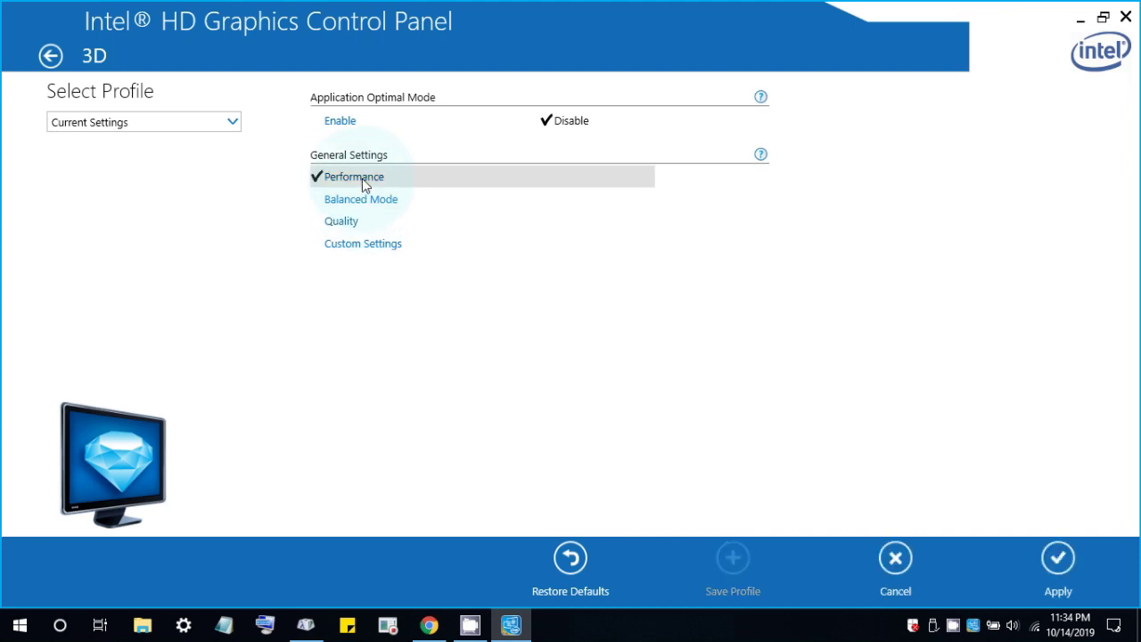